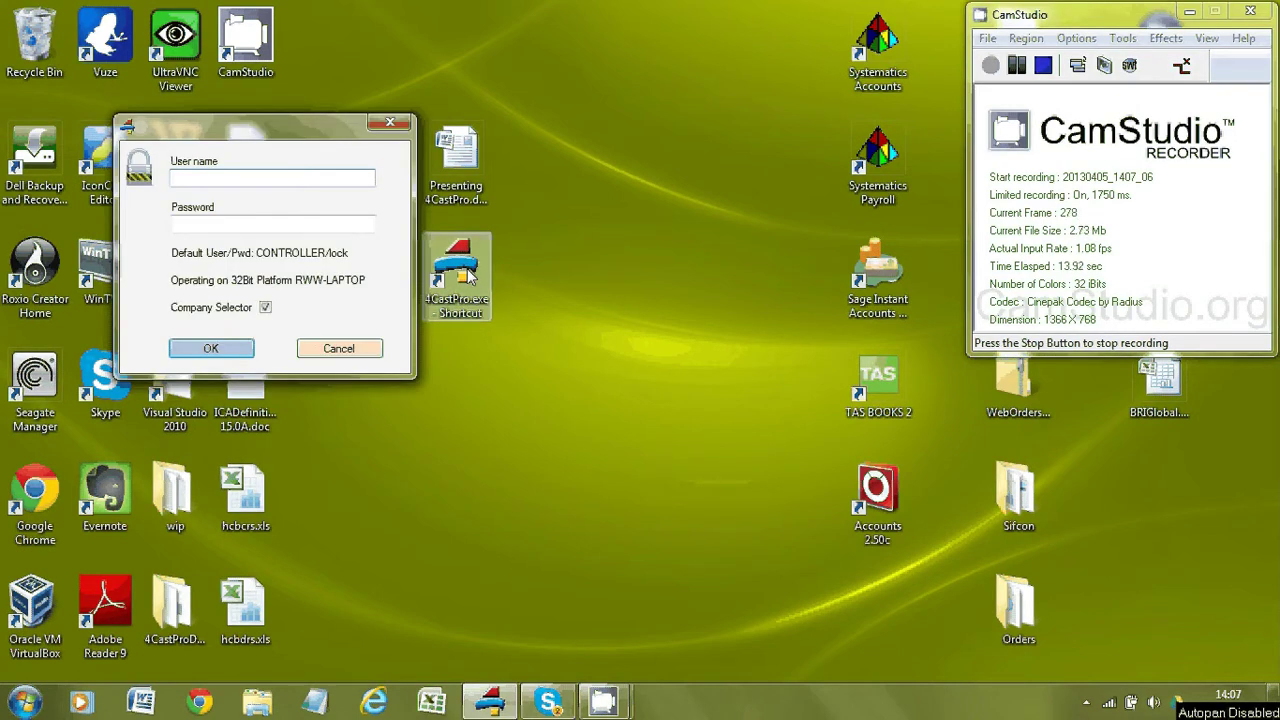
# Enter the user name CONTROLLER and the default password at the login prompt.
pyautogui.press('alt')
pyautogui.write('CONTROLLER')
pyautogui.press('Tab')
pyautogui.write('lock')
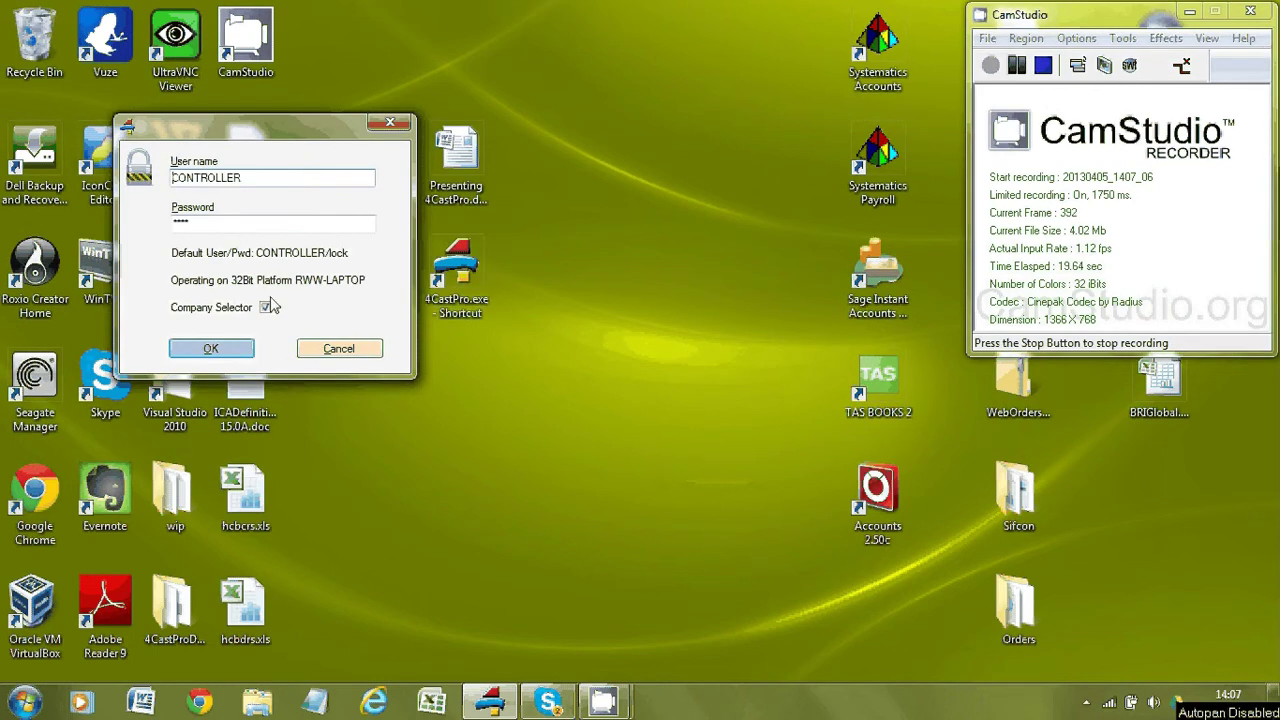
# Log in, add a new company named Benson, and open the Benson.mdb database.
pyautogui.click(211, 349)
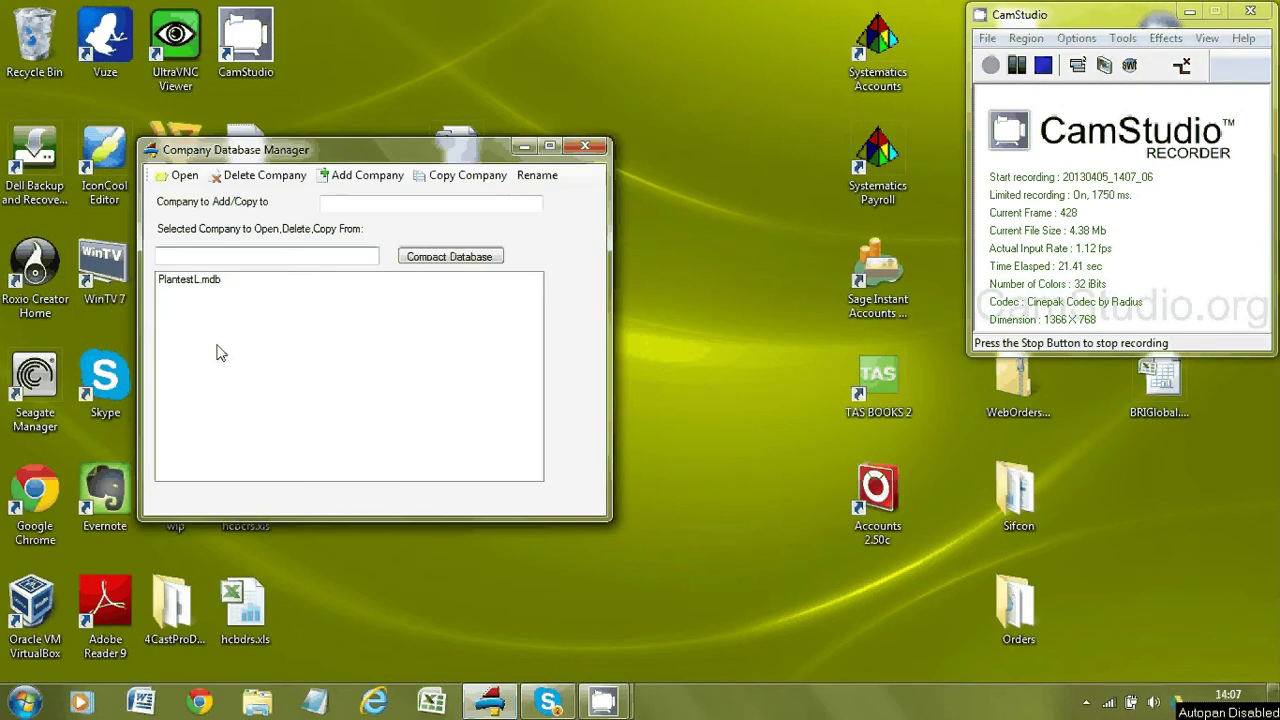
pyautogui.click(341, 203)
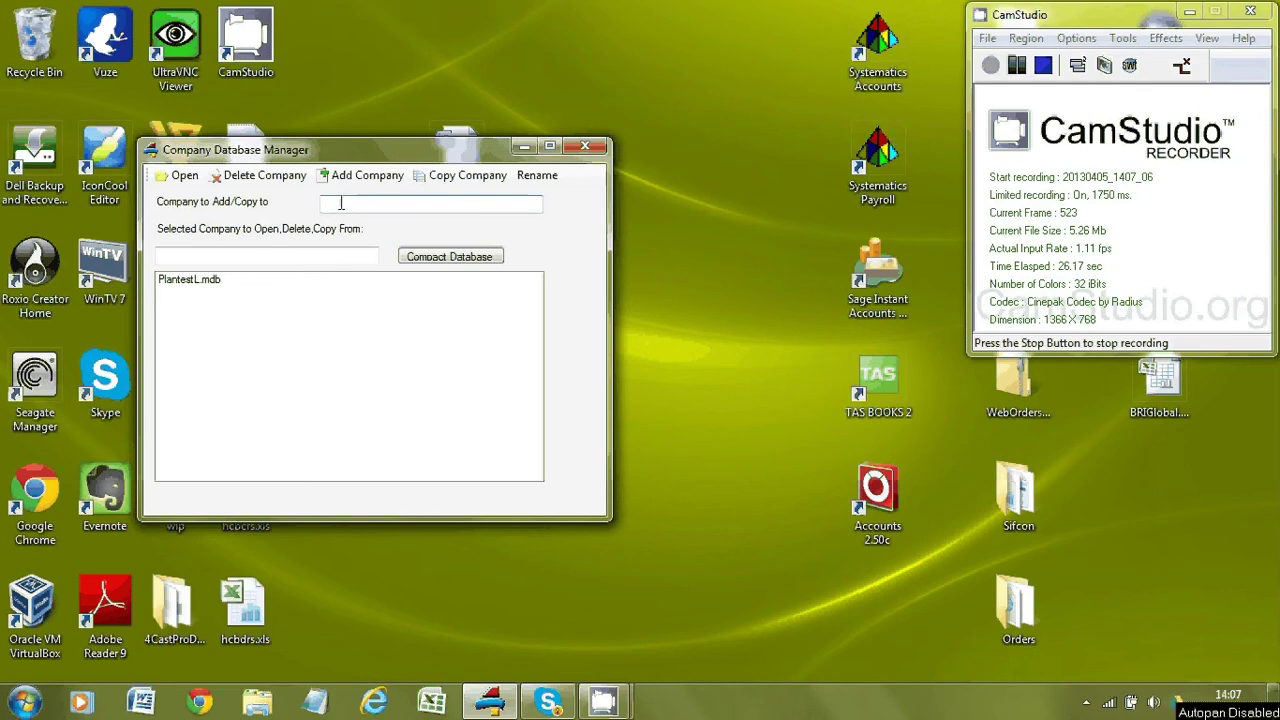
pyautogui.write('Benson')
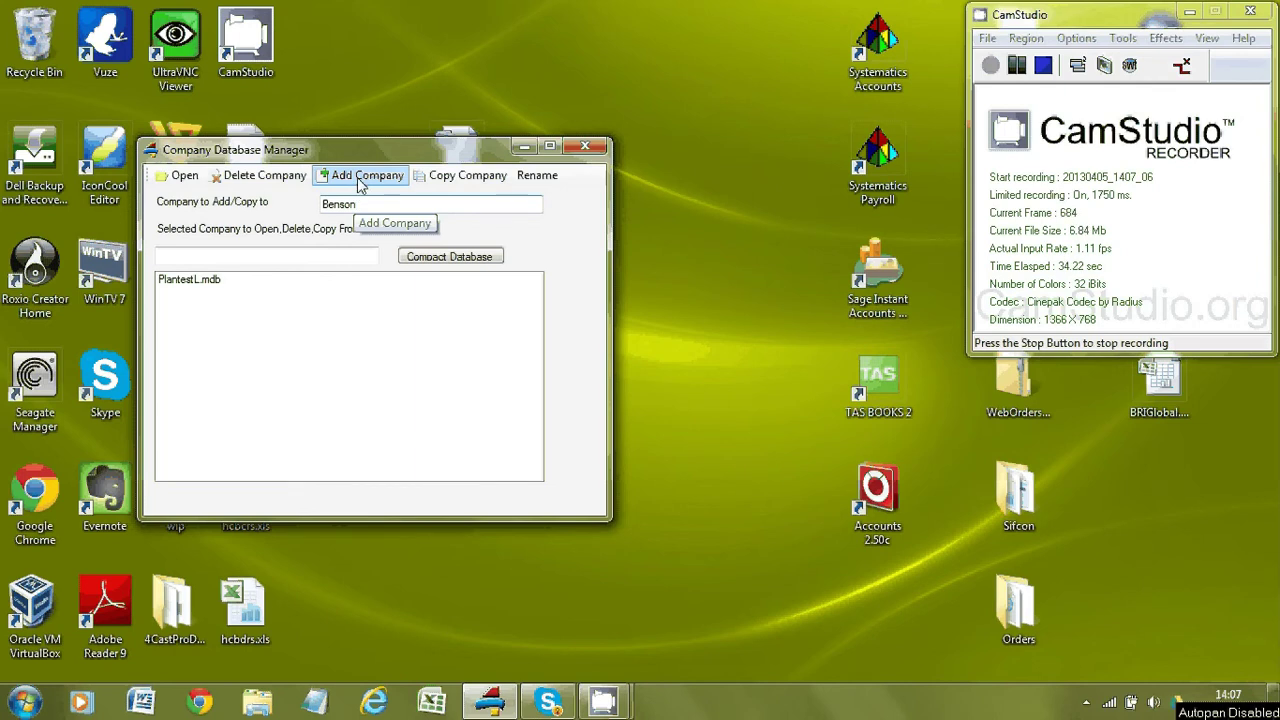
pyautogui.click(355, 183)
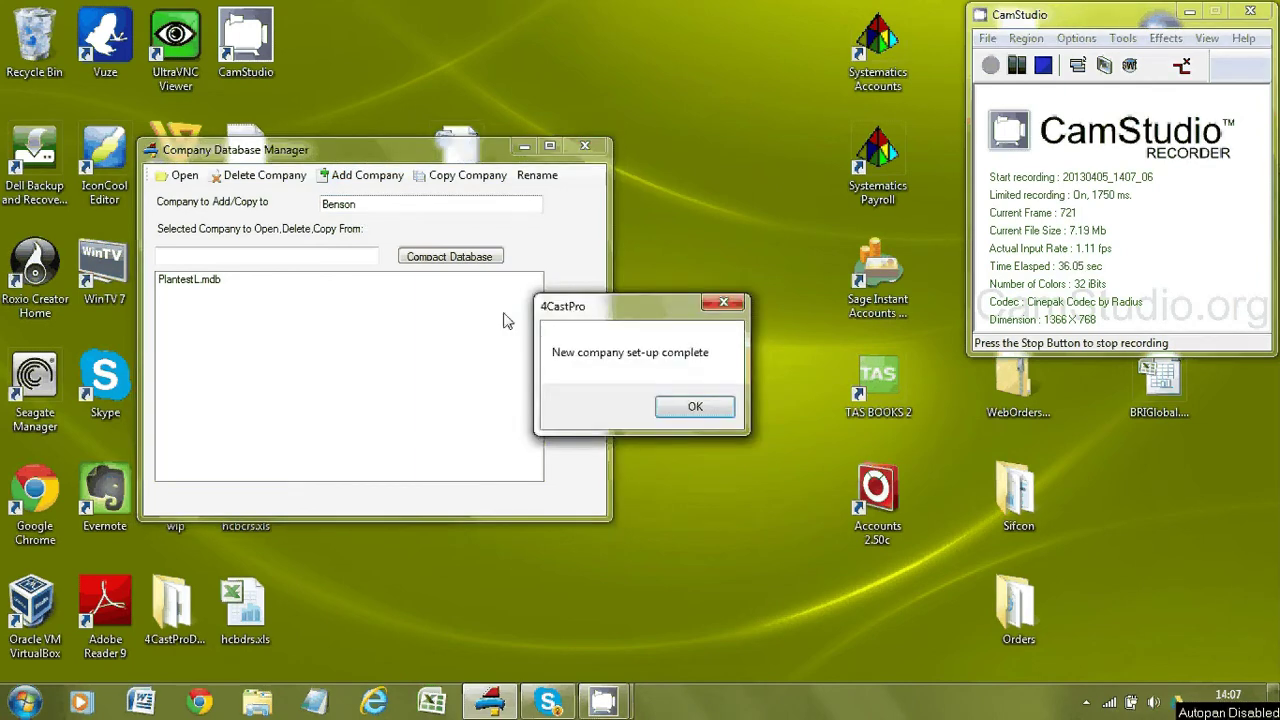
pyautogui.click(695, 407)
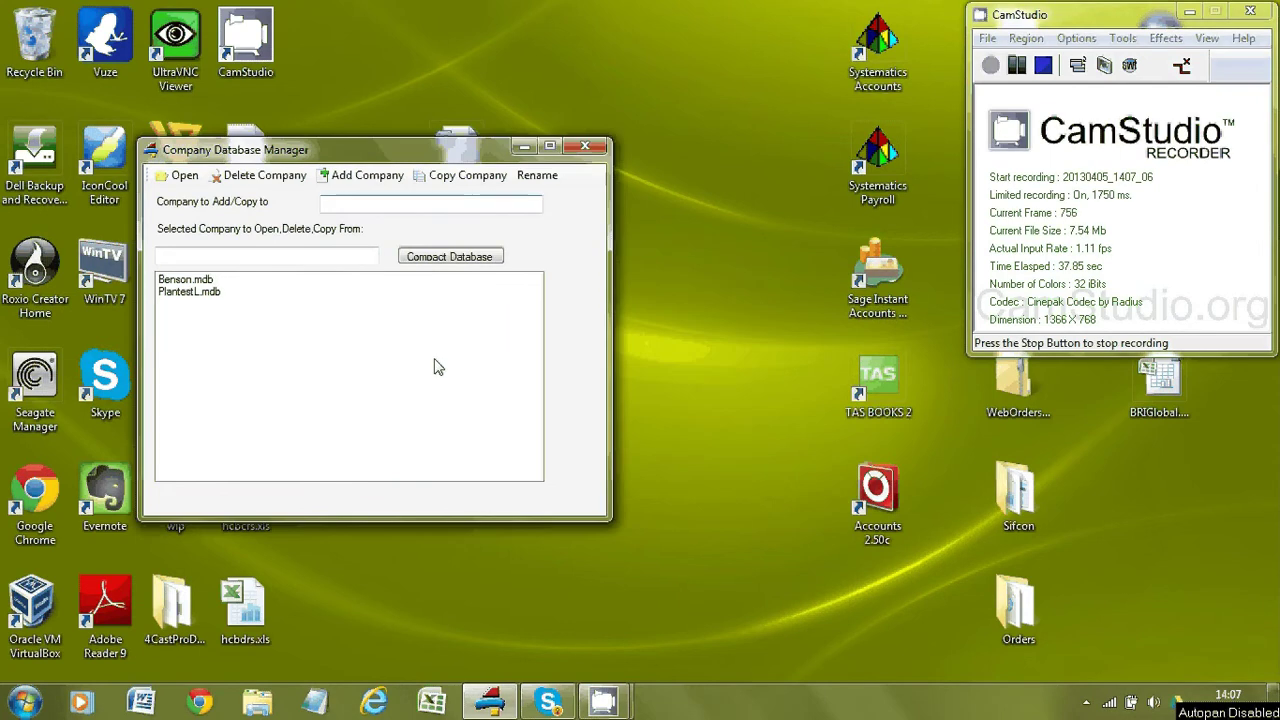
pyautogui.doubleClick(188, 281)
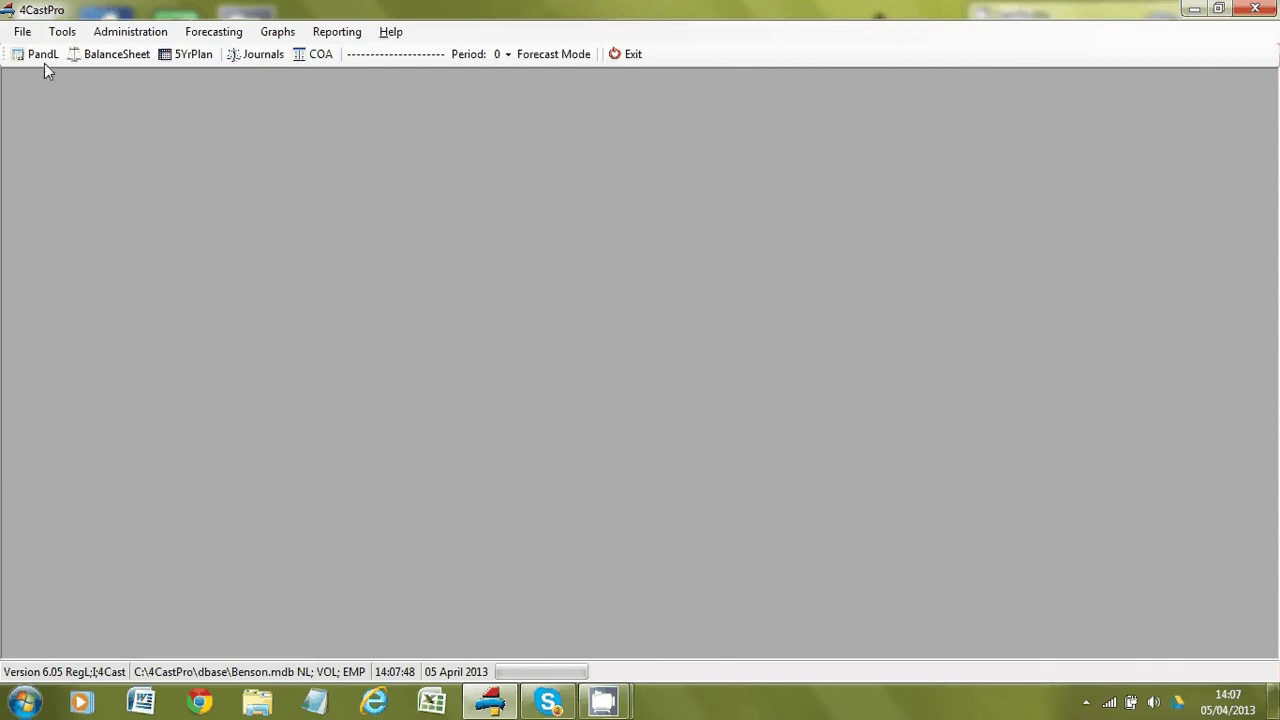
# Start the Dims Setup Wizard and select the SQL server RWW-LAPTOP\SQLEXPRESS.
pyautogui.click(22, 32)
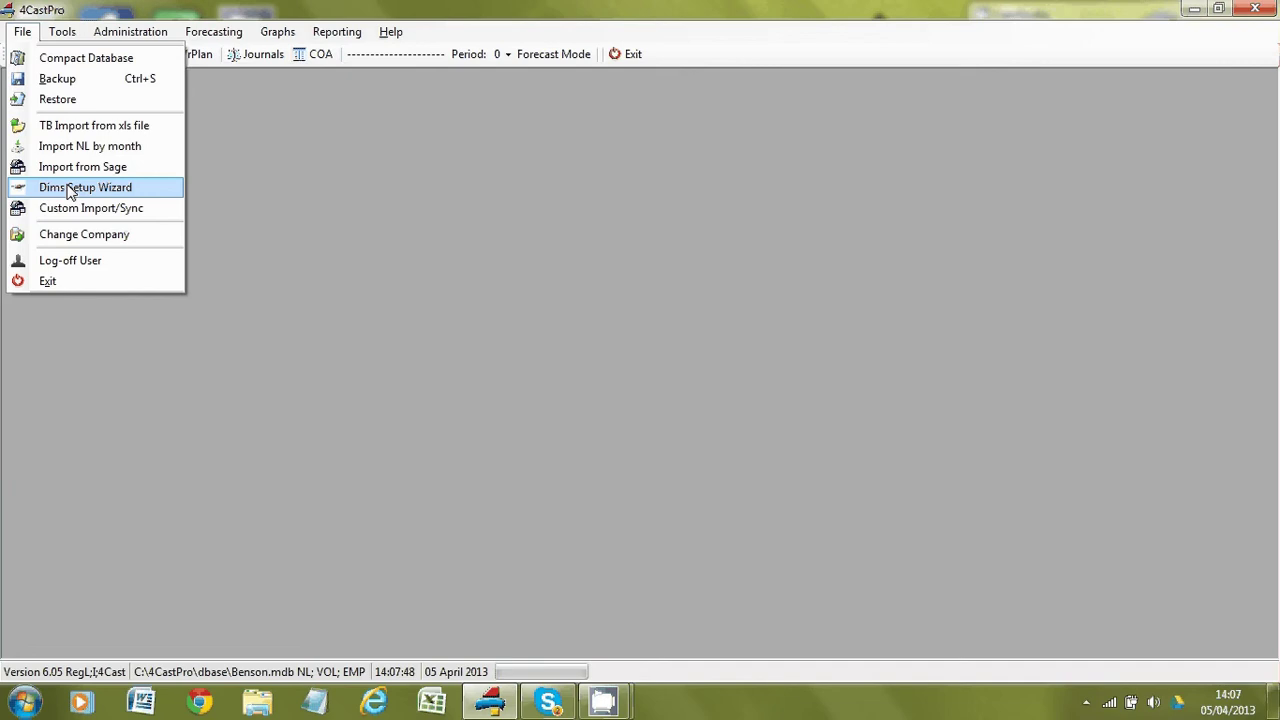
pyautogui.click(70, 188)
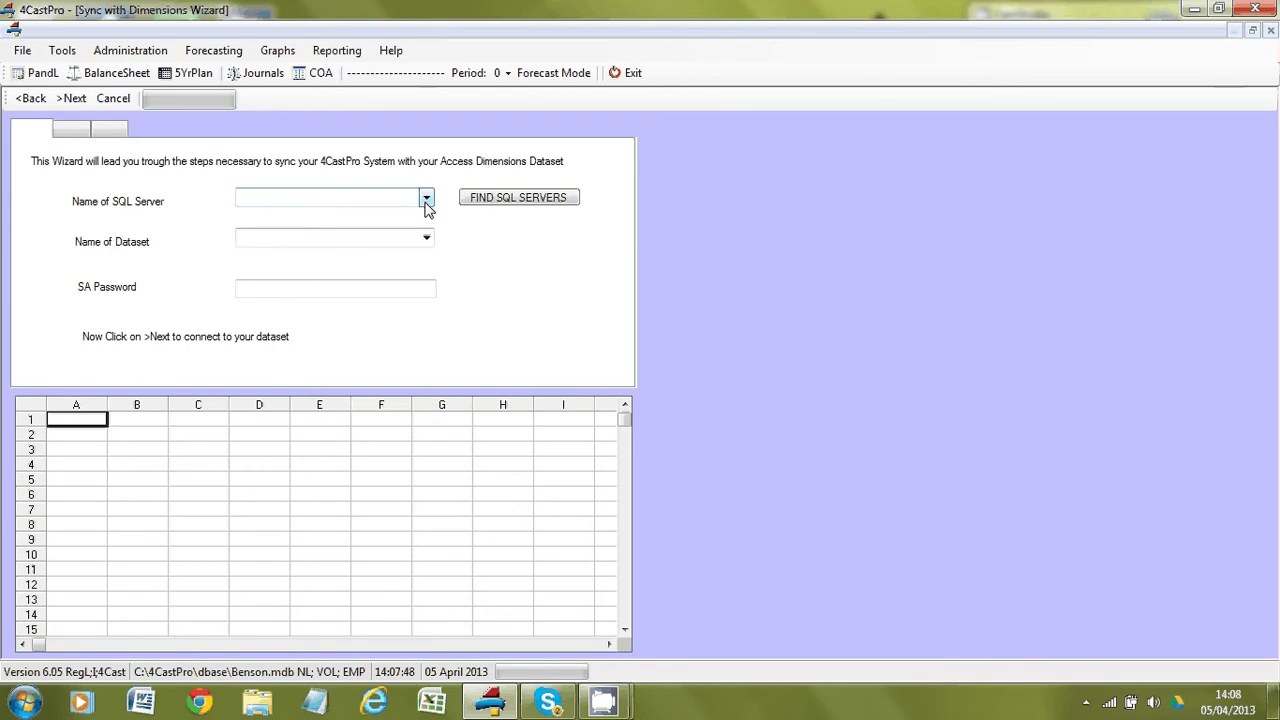
pyautogui.click(490, 205)
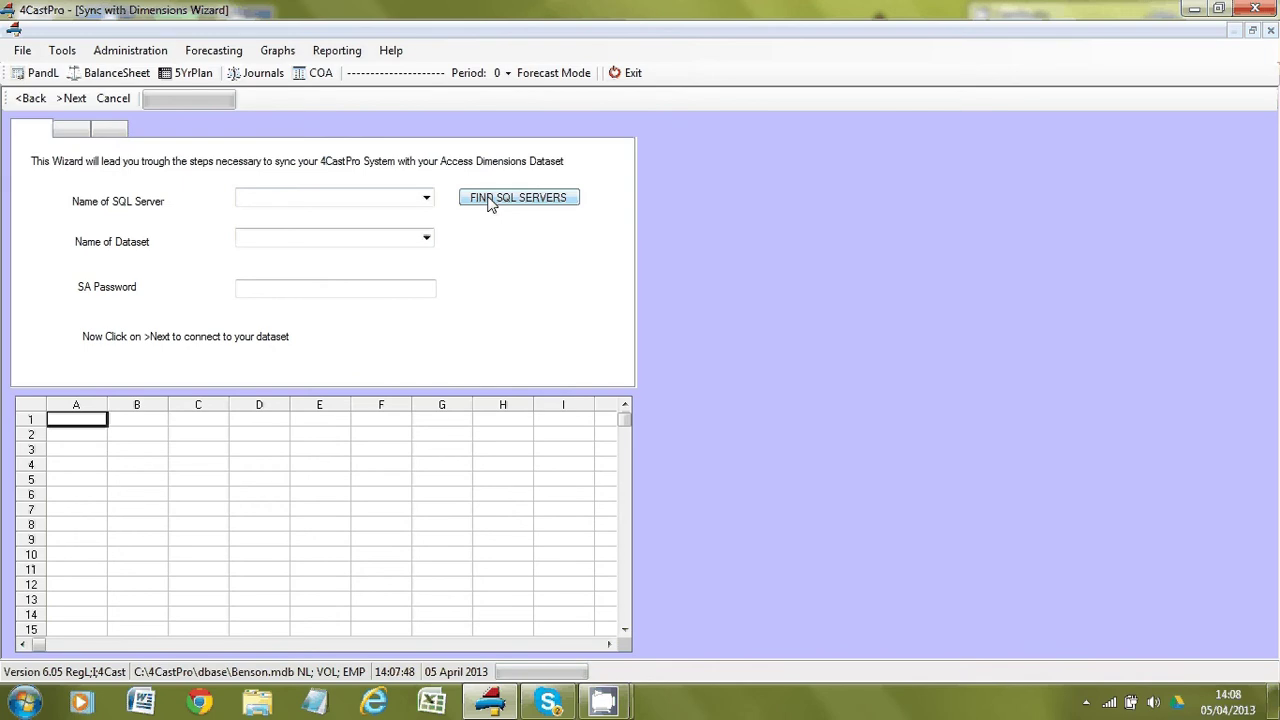
pyautogui.click(427, 198)
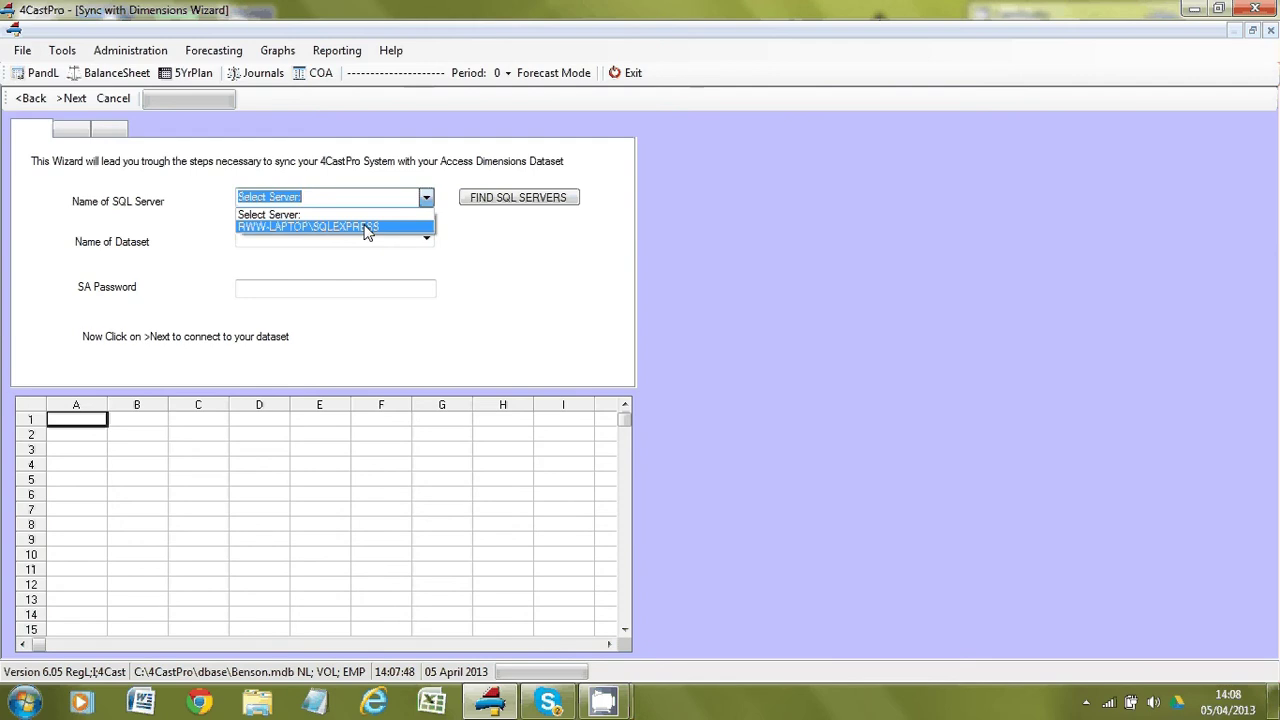
pyautogui.click(366, 228)
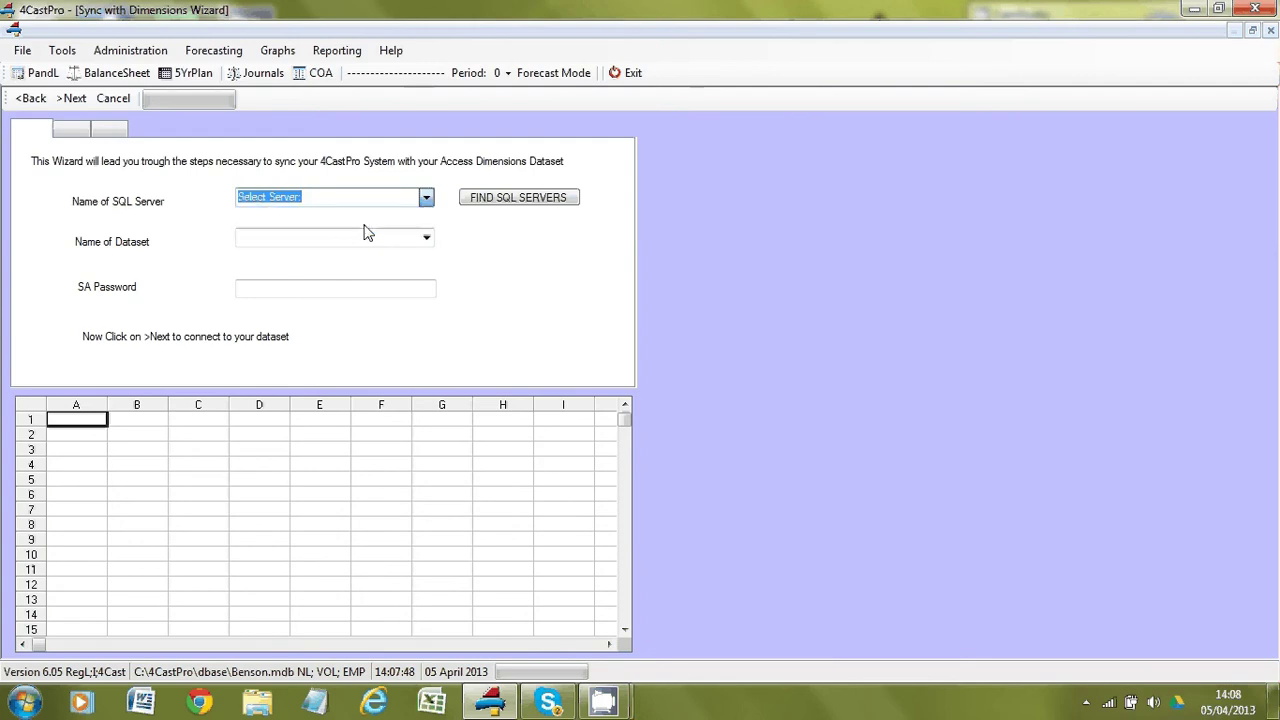
# Choose the Benson dataset, enter the SA password, and connect to continue.
pyautogui.click(425, 240)
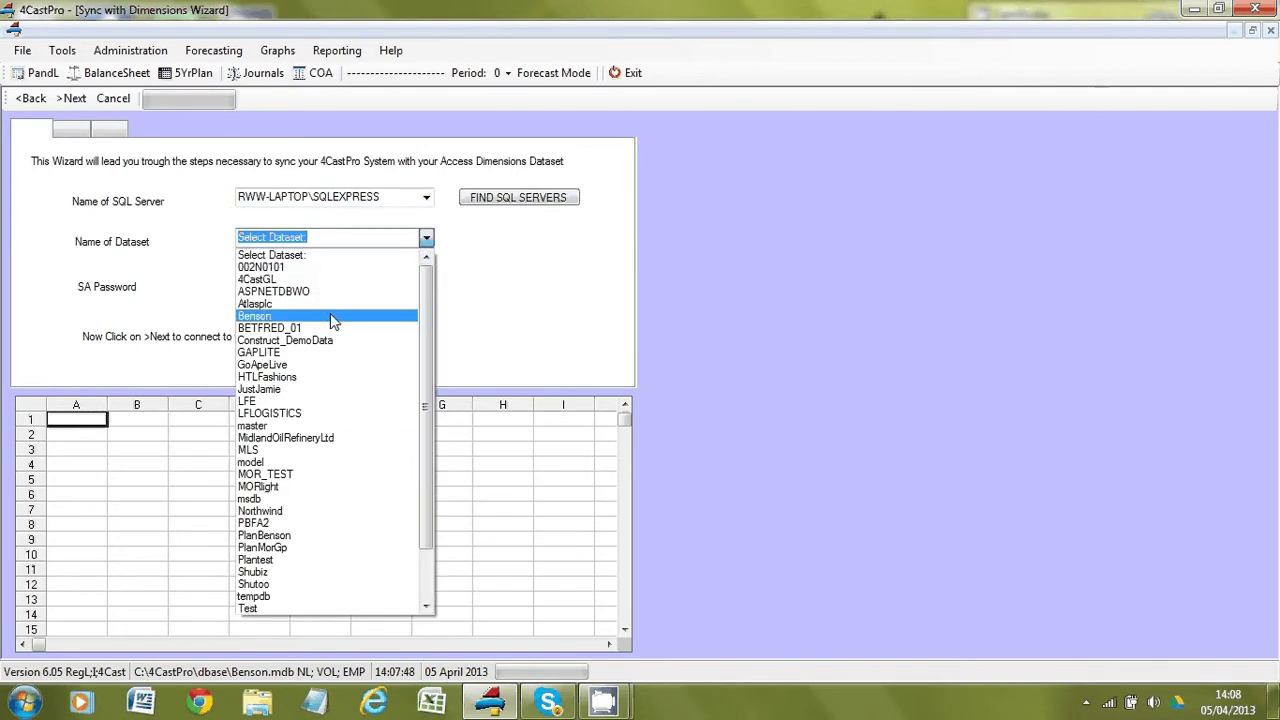
pyautogui.click(333, 316)
pyautogui.click(268, 291)
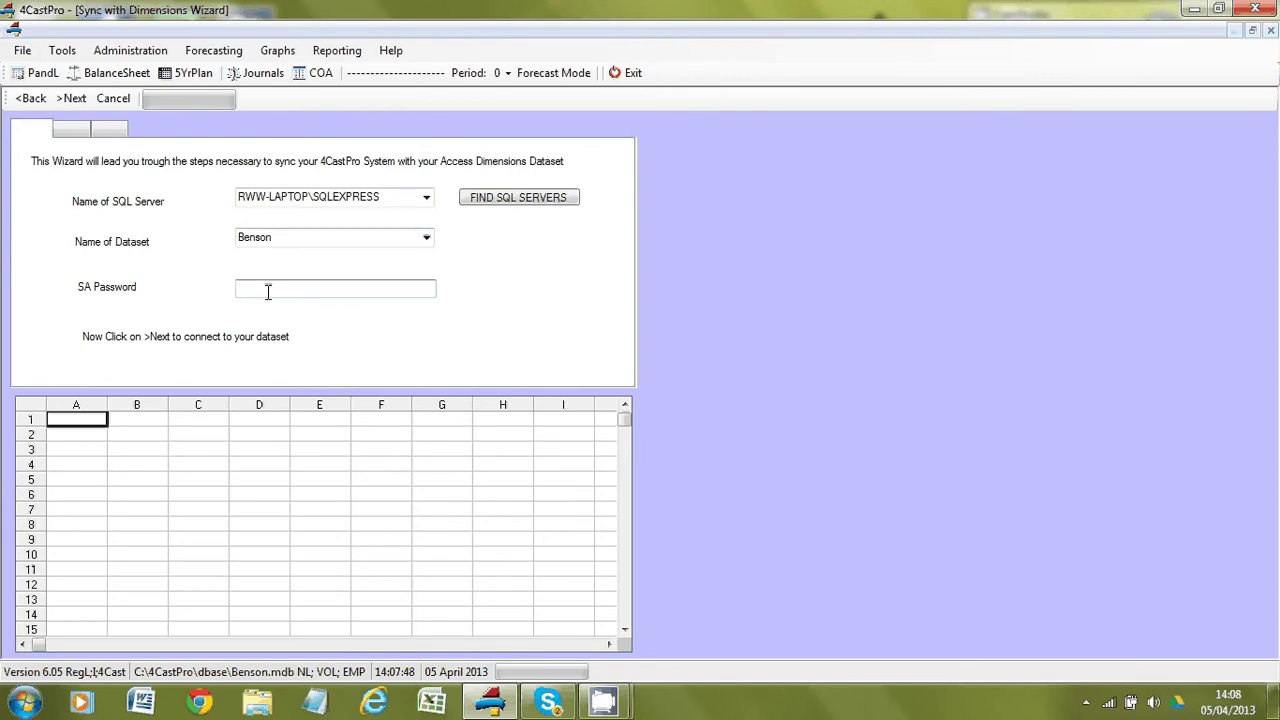
pyautogui.write('******')
pyautogui.click(75, 99)
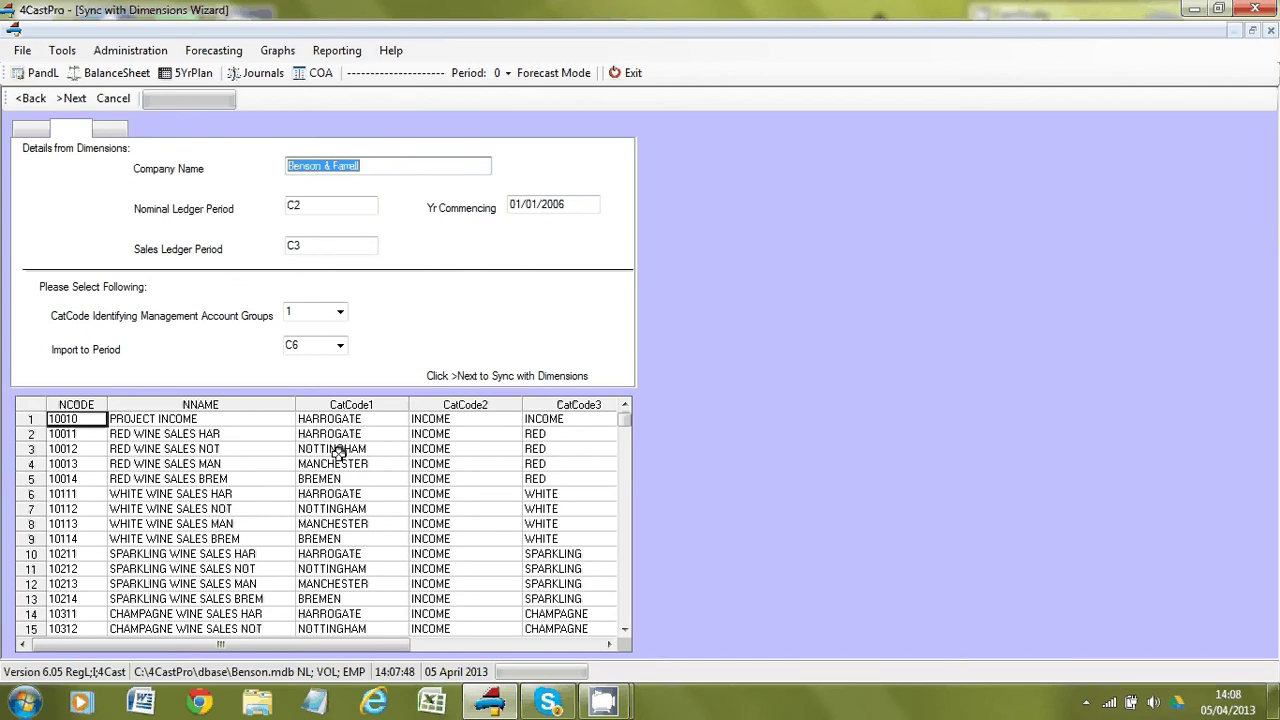
# Move to the CatCode2 column of the account grid and run down its first categories.
pyautogui.click(536, 449)
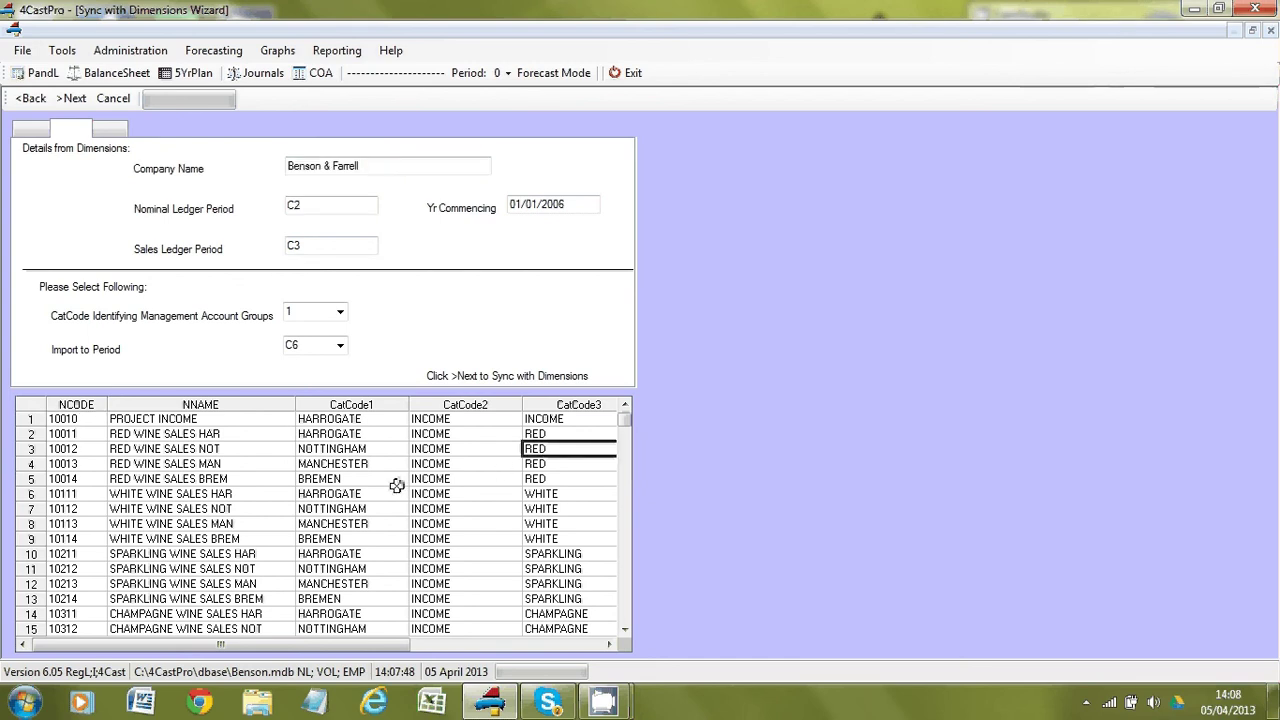
pyautogui.press('Right')
pyautogui.press('Left')
pyautogui.press('Left')
pyautogui.press('Left')
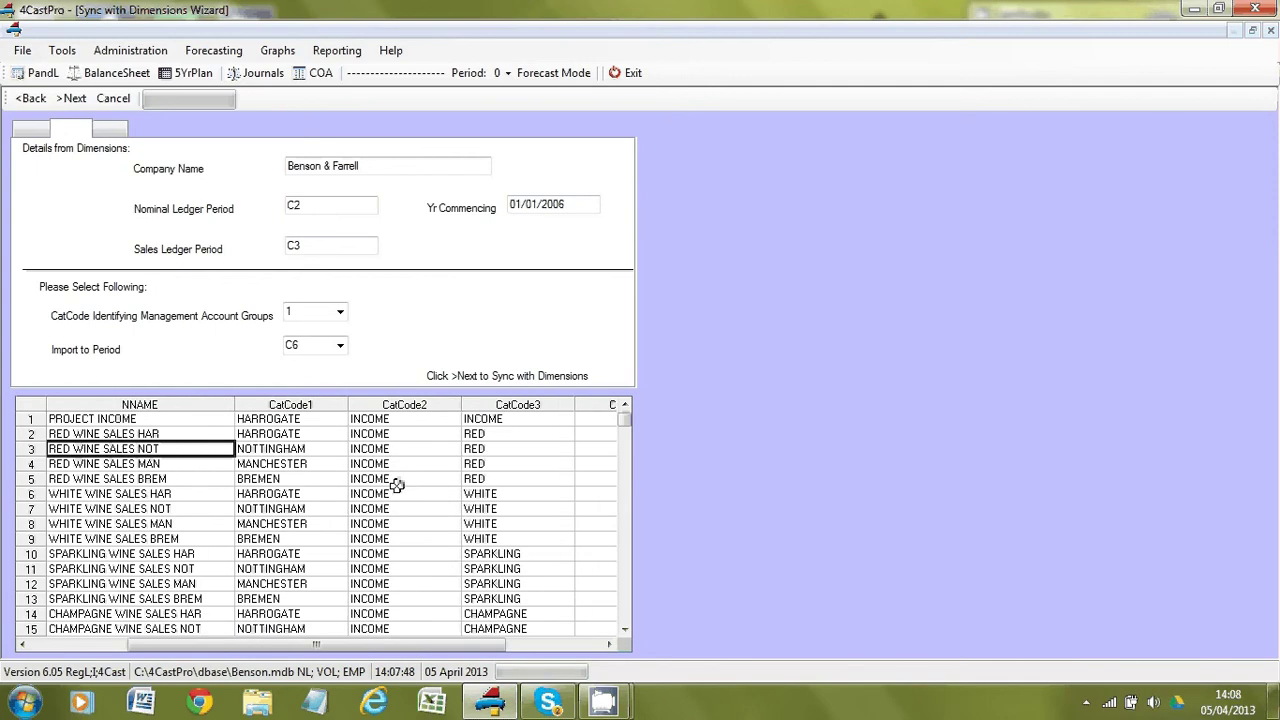
pyautogui.press('Right')
pyautogui.press('Right')
pyautogui.press('Right')
pyautogui.press('Left')
pyautogui.press('Down')
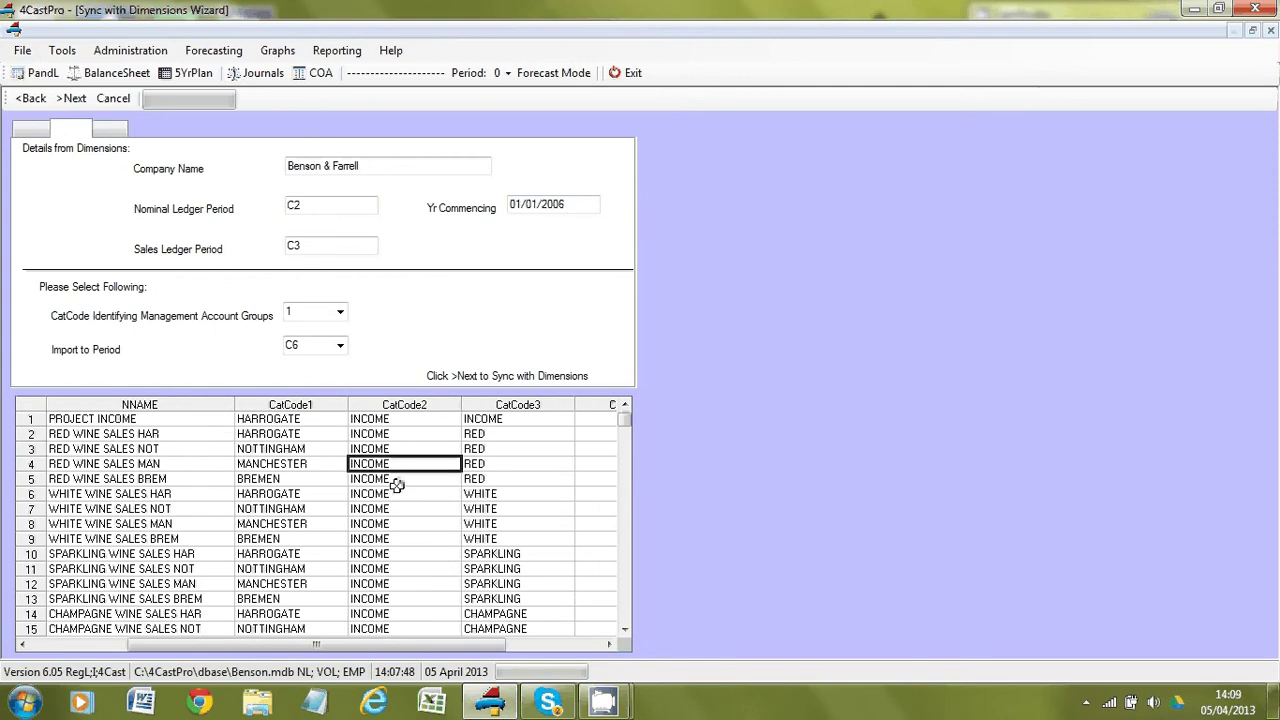
pyautogui.press('Down')
pyautogui.press('Down')
pyautogui.press('Down')
pyautogui.press('Down')
pyautogui.press('Down')
pyautogui.press('Down')
pyautogui.press('Down')
pyautogui.press('Down')
pyautogui.press('Down')
pyautogui.press('Down')
pyautogui.press('Down')
pyautogui.press('Down')
pyautogui.press('Down')
pyautogui.press('Down')
pyautogui.press('Down')
pyautogui.press('Down')
pyautogui.press('Down')
pyautogui.press('Down')
pyautogui.press('Down')
pyautogui.press('Down')
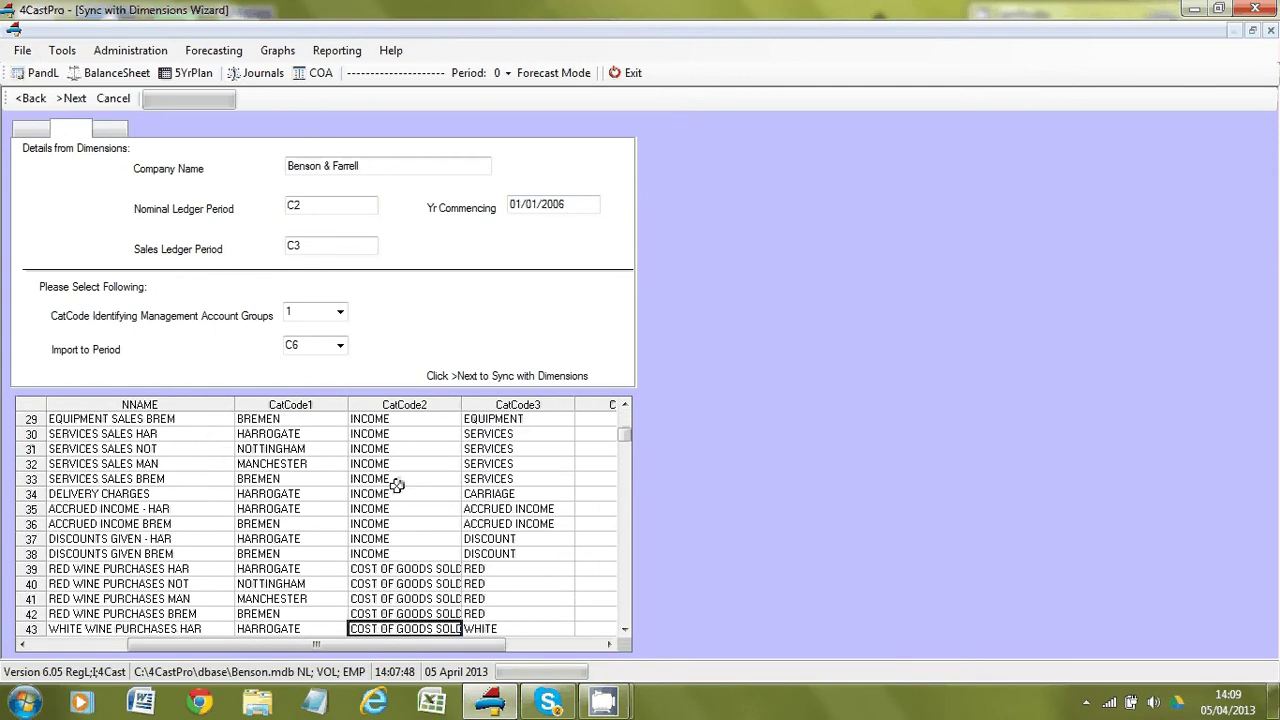
pyautogui.press('Down')
pyautogui.press('Down')
pyautogui.press('Down')
pyautogui.press('Down')
pyautogui.press('Down')
pyautogui.press('Down')
pyautogui.press('Down')
pyautogui.press('Down')
pyautogui.press('Down')
pyautogui.press('Down')
pyautogui.press('Down')
pyautogui.press('Down')
pyautogui.press('Down')
pyautogui.press('Down')
pyautogui.press('Down')
pyautogui.press('Down')
pyautogui.press('Down')
pyautogui.press('Down')
pyautogui.press('Down')
pyautogui.press('Down')
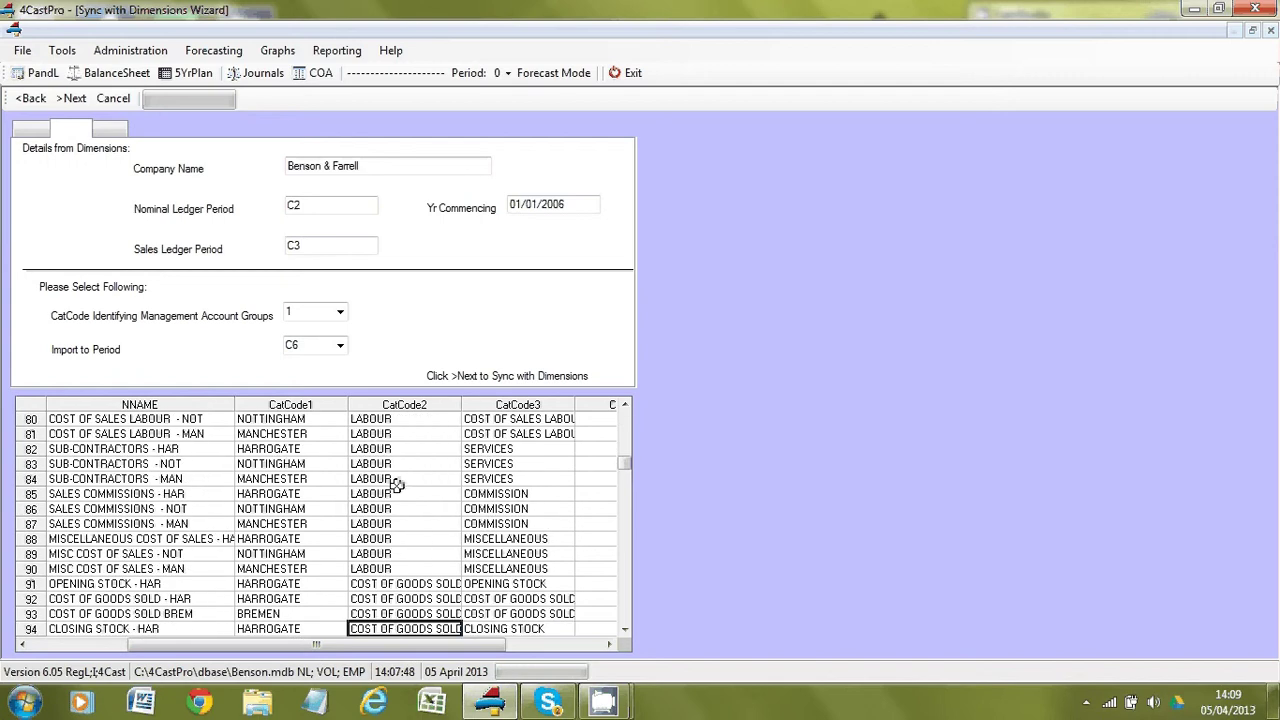
pyautogui.press('Down')
pyautogui.press('Down')
pyautogui.press('Down')
pyautogui.press('Down')
pyautogui.press('Down')
pyautogui.press('Down')
pyautogui.press('Down')
pyautogui.press('Down')
pyautogui.press('Down')
# Page down to the RND Sales Control code, then list the management account groups CatCode choices.
pyautogui.press('pagedown')
pyautogui.press('pagedown')
pyautogui.press('pagedown')
pyautogui.press('pagedown')
pyautogui.press('pagedown')
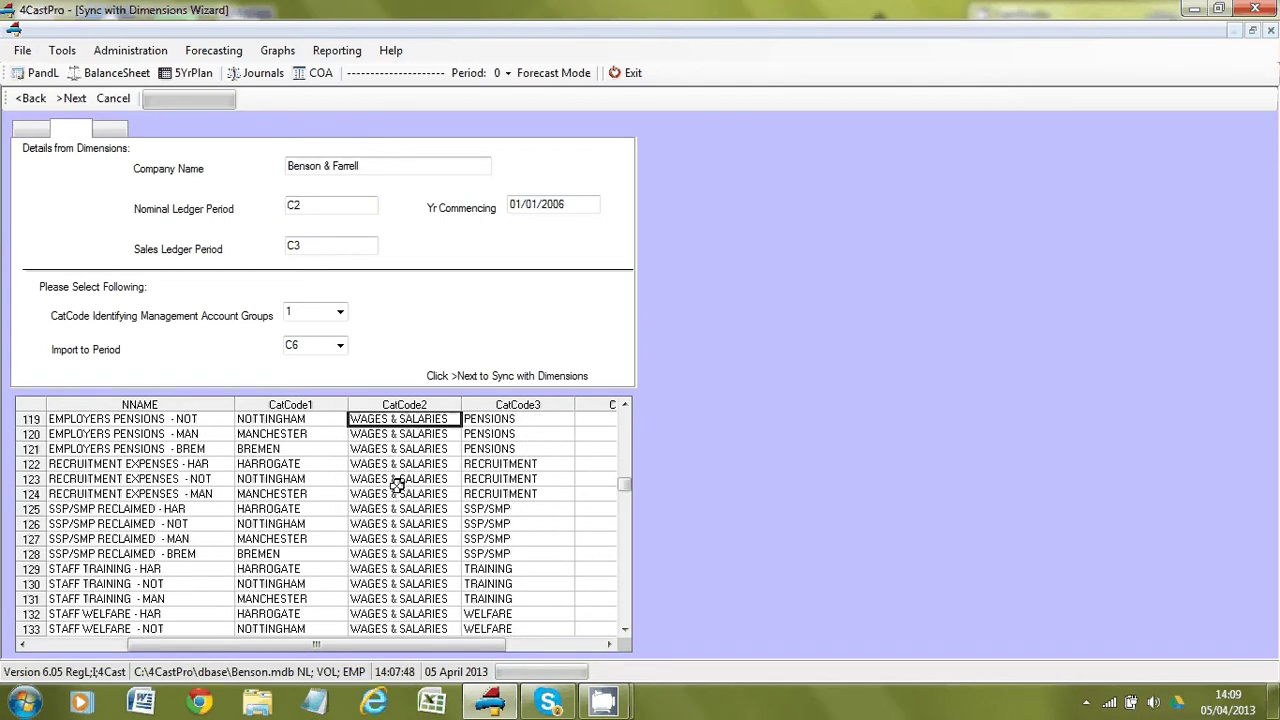
pyautogui.press('pagedown')
pyautogui.press('pagedown')
pyautogui.press('pagedown')
pyautogui.press('pagedown')
pyautogui.press('pagedown')
pyautogui.press('pagedown')
pyautogui.press('pagedown')
pyautogui.press('pagedown')
pyautogui.press('pagedown')
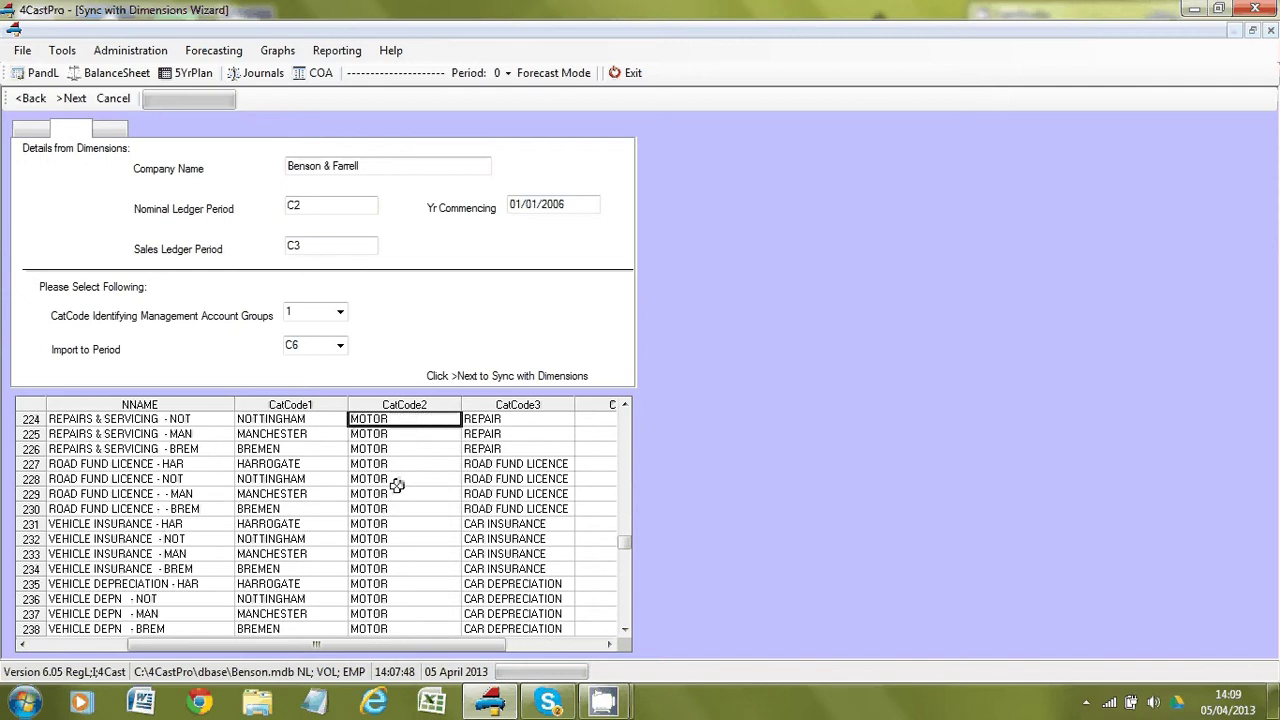
pyautogui.press('Down')
pyautogui.press('Down')
pyautogui.press('Down')
pyautogui.press('Down')
pyautogui.press('Down')
pyautogui.press('Down')
pyautogui.press('Down')
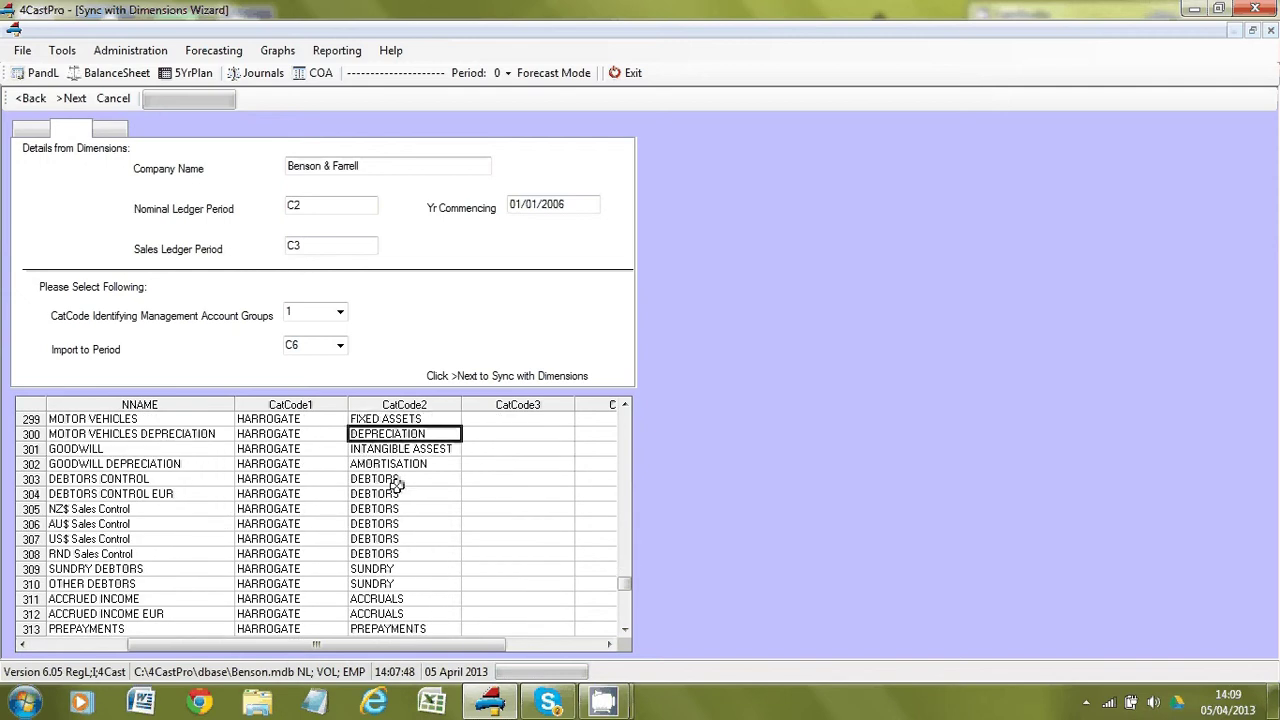
pyautogui.press('Down')
pyautogui.press('Down')
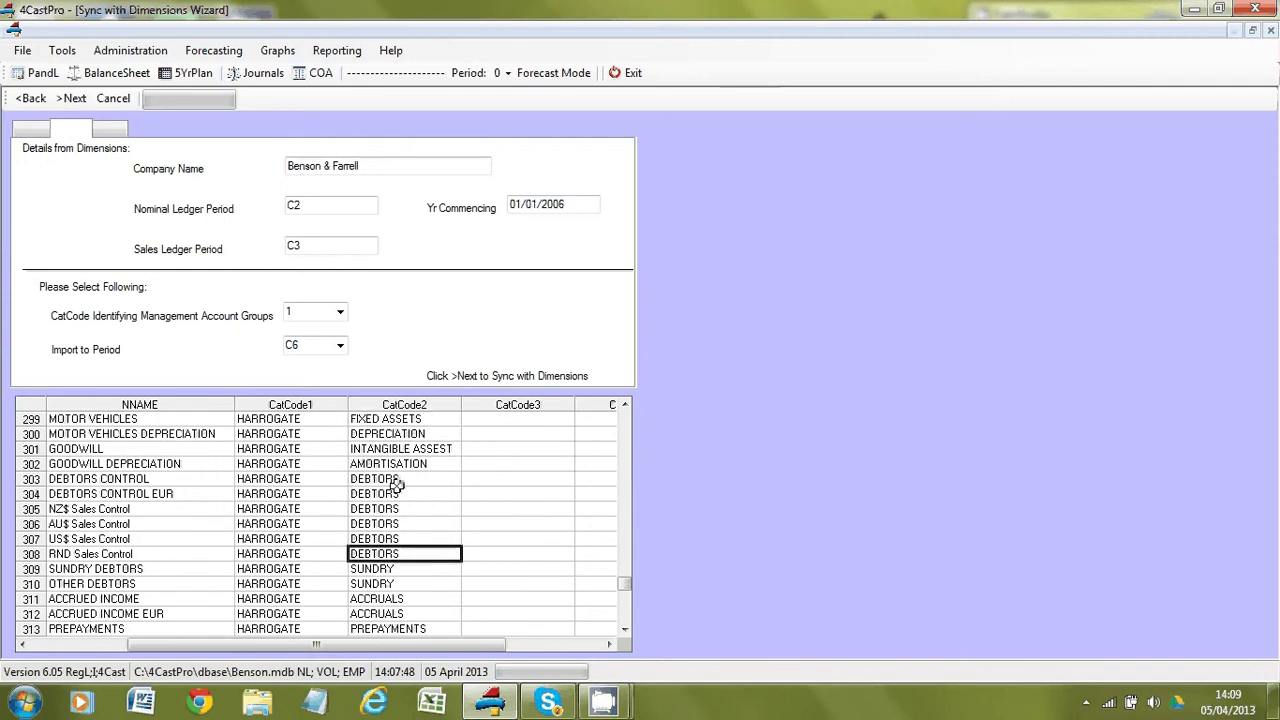
pyautogui.click(341, 314)
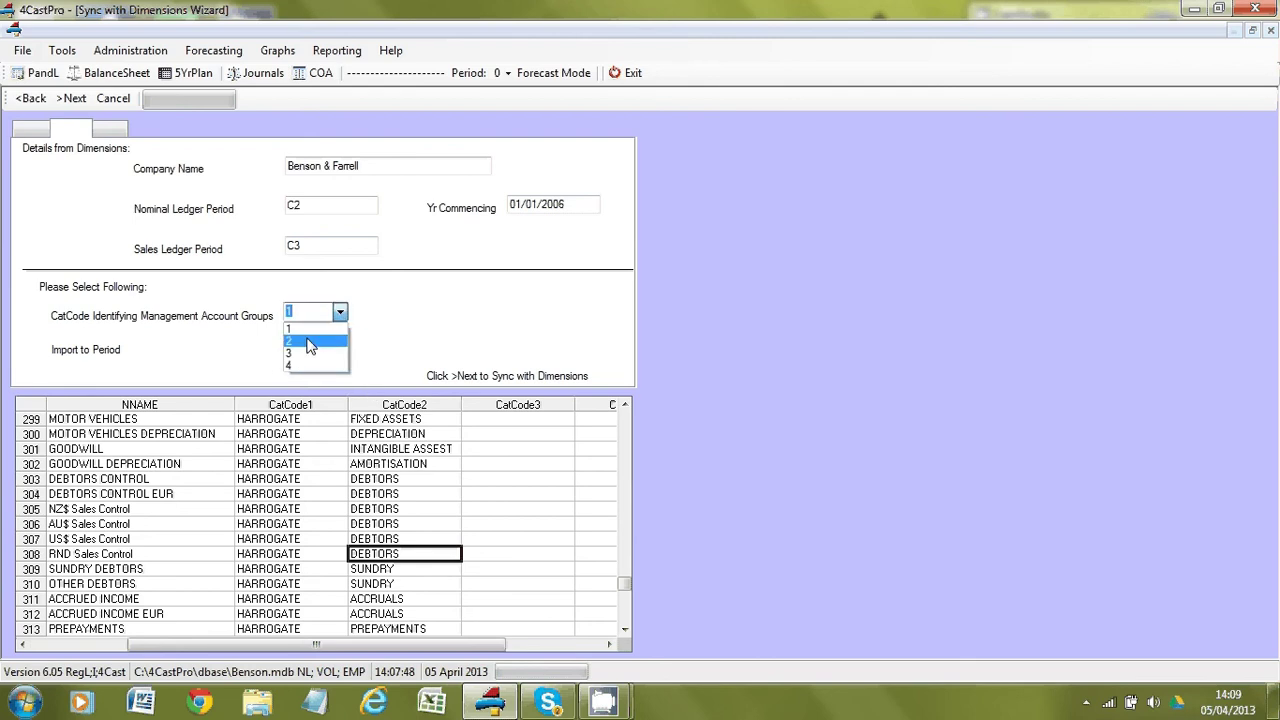
# Group accounts by CatCode 2, import up to period C2, and run the sync, accepting both messages.
pyautogui.click(310, 343)
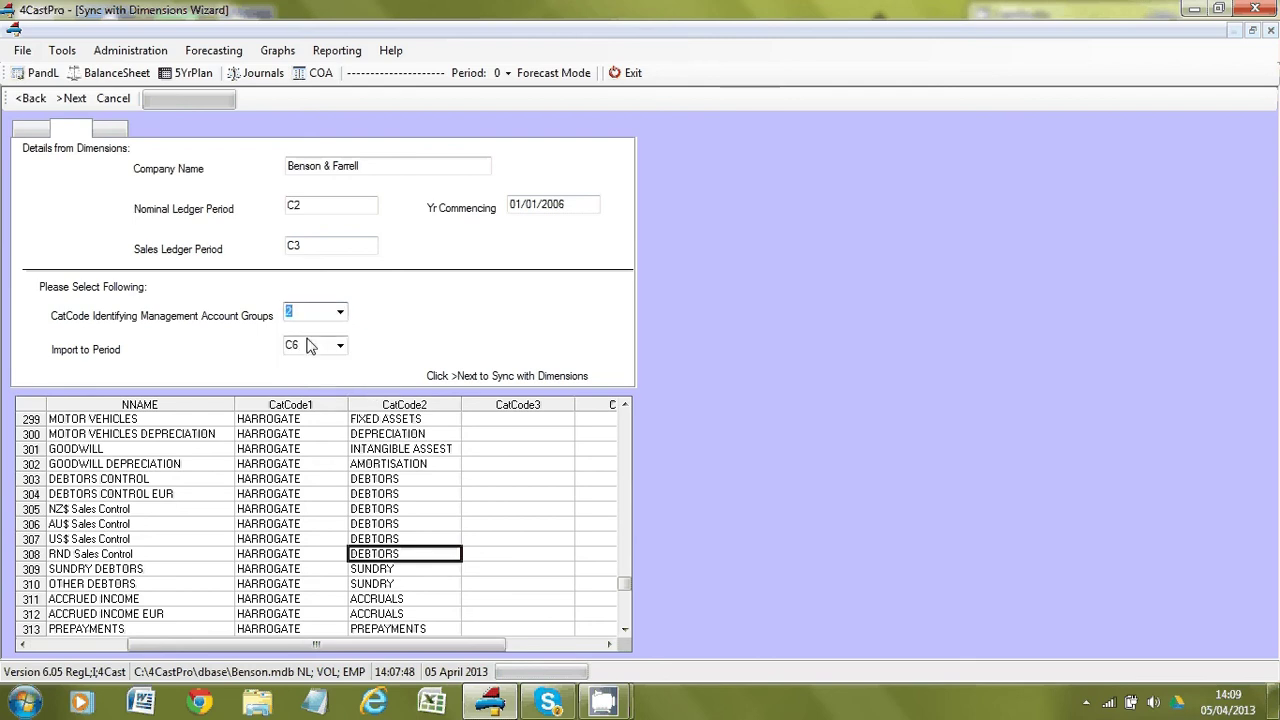
pyautogui.click(341, 345)
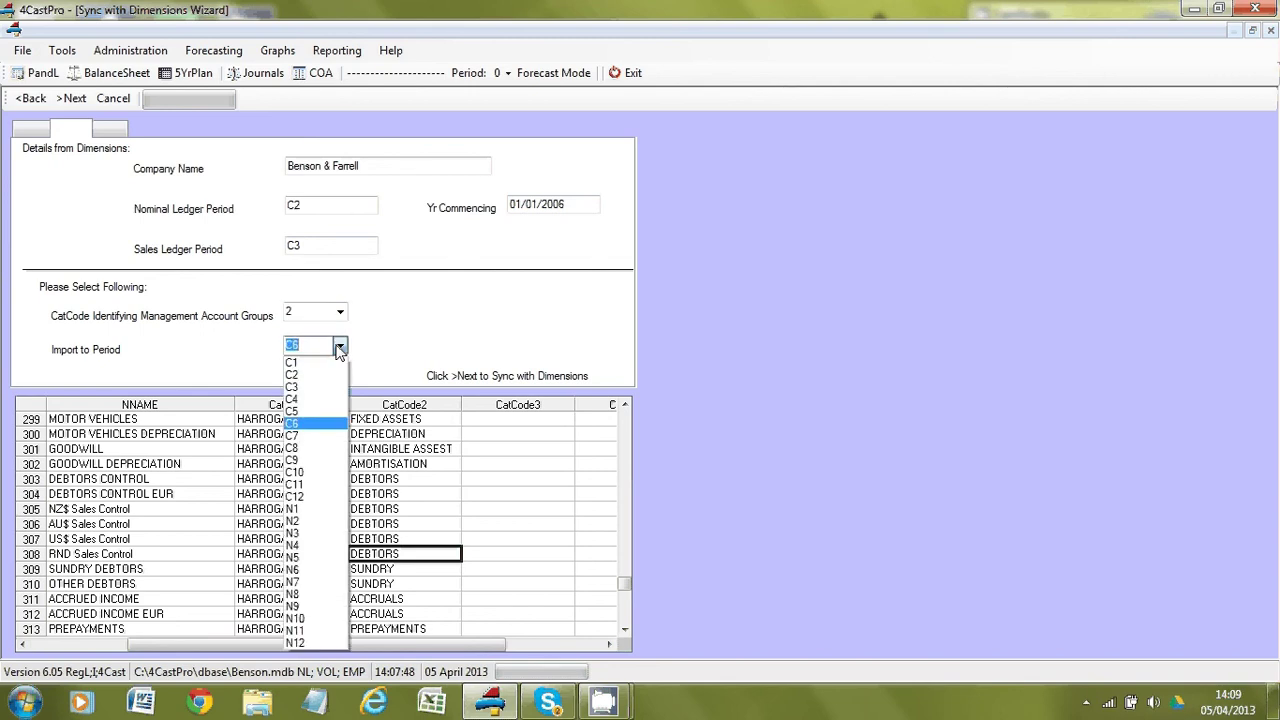
pyautogui.click(298, 374)
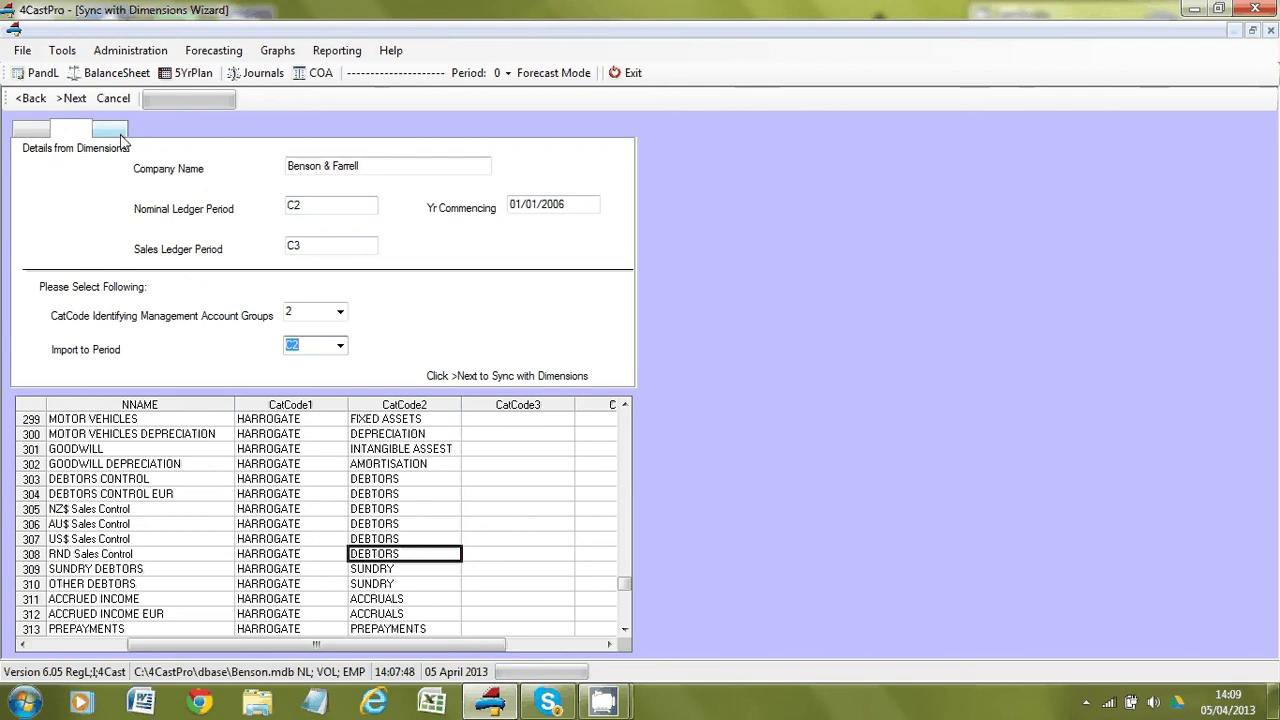
pyautogui.click(84, 110)
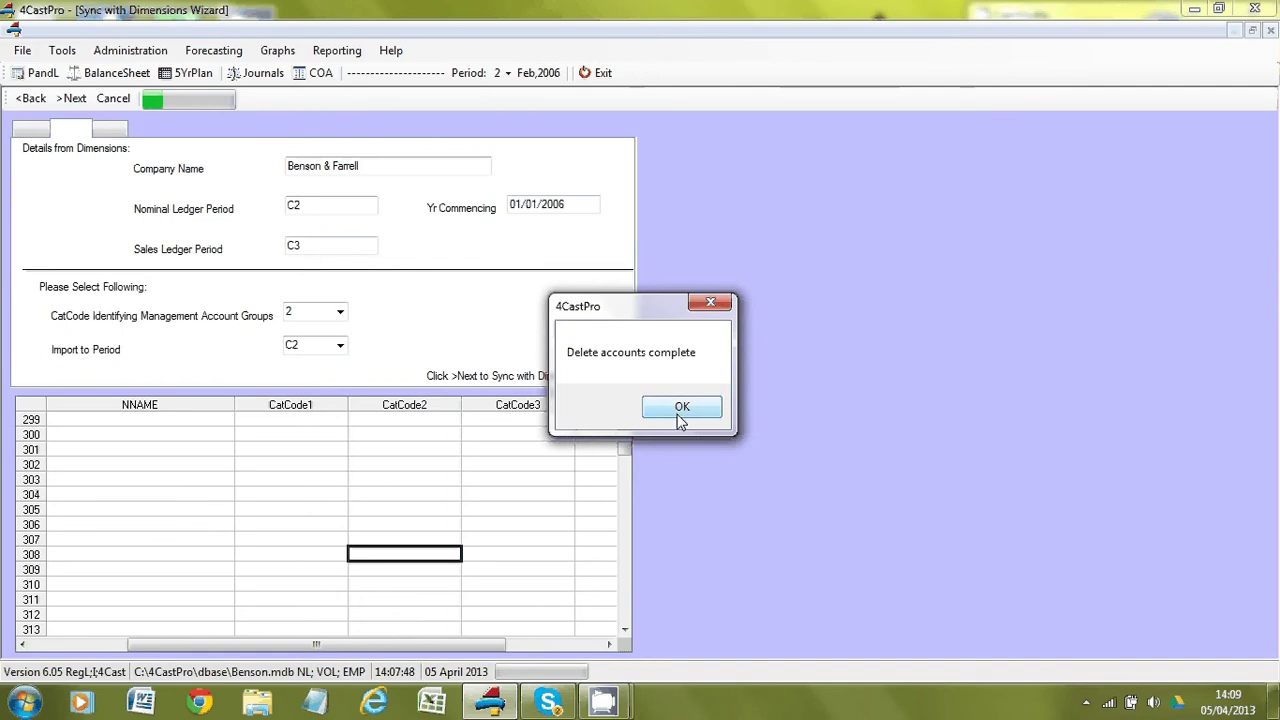
pyautogui.click(679, 414)
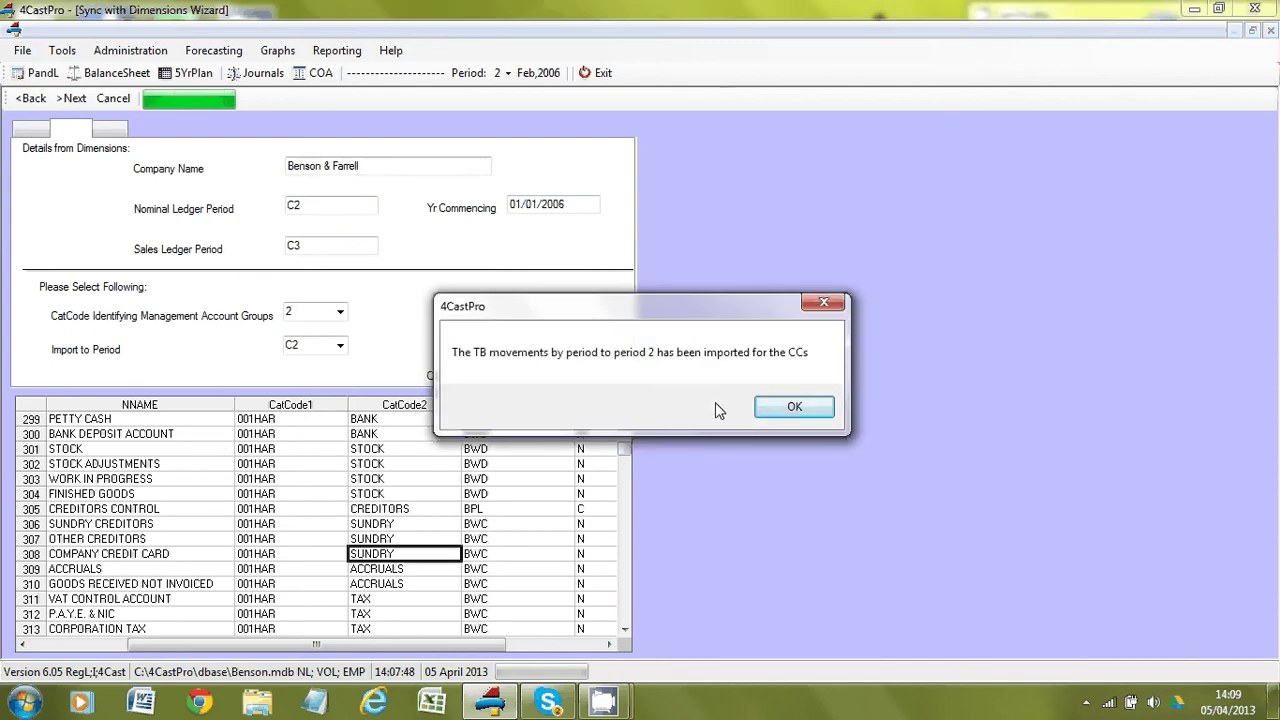
pyautogui.click(783, 407)
pyautogui.click(779, 412)
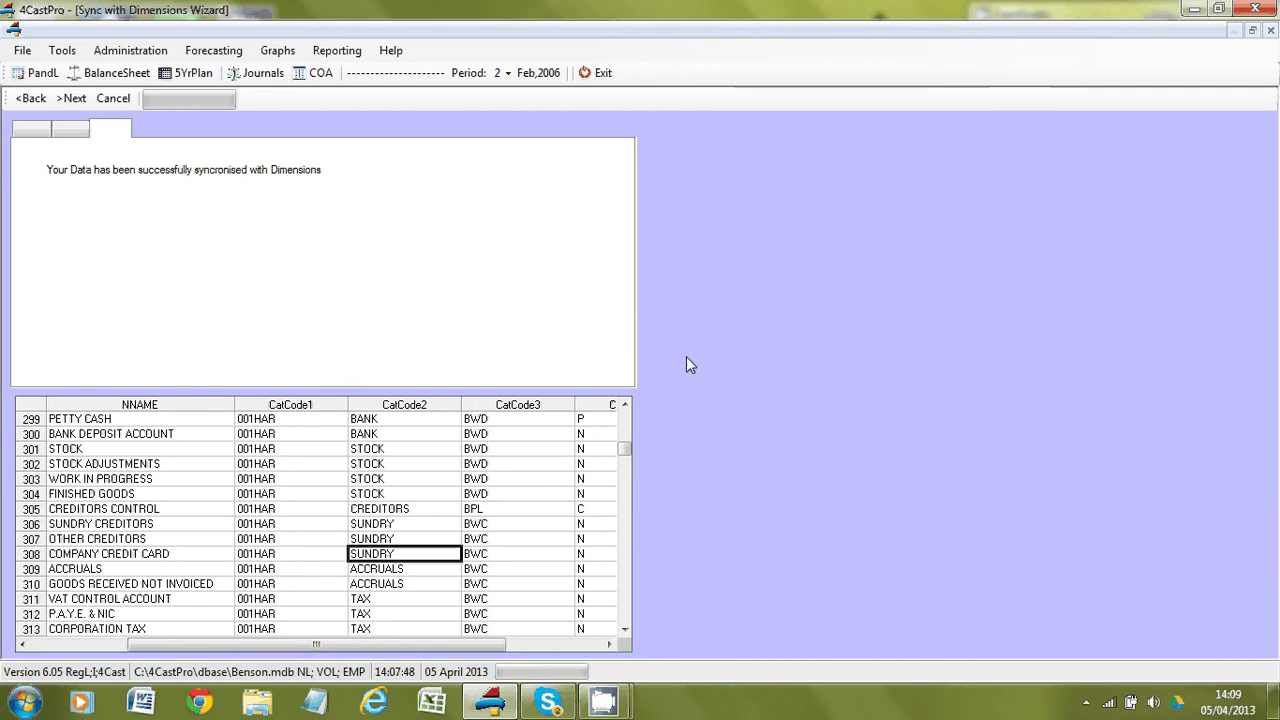
# View the monthly Profit and Loss, then show the chart of accounts with Sales and Overheads expanded.
pyautogui.click(40, 75)
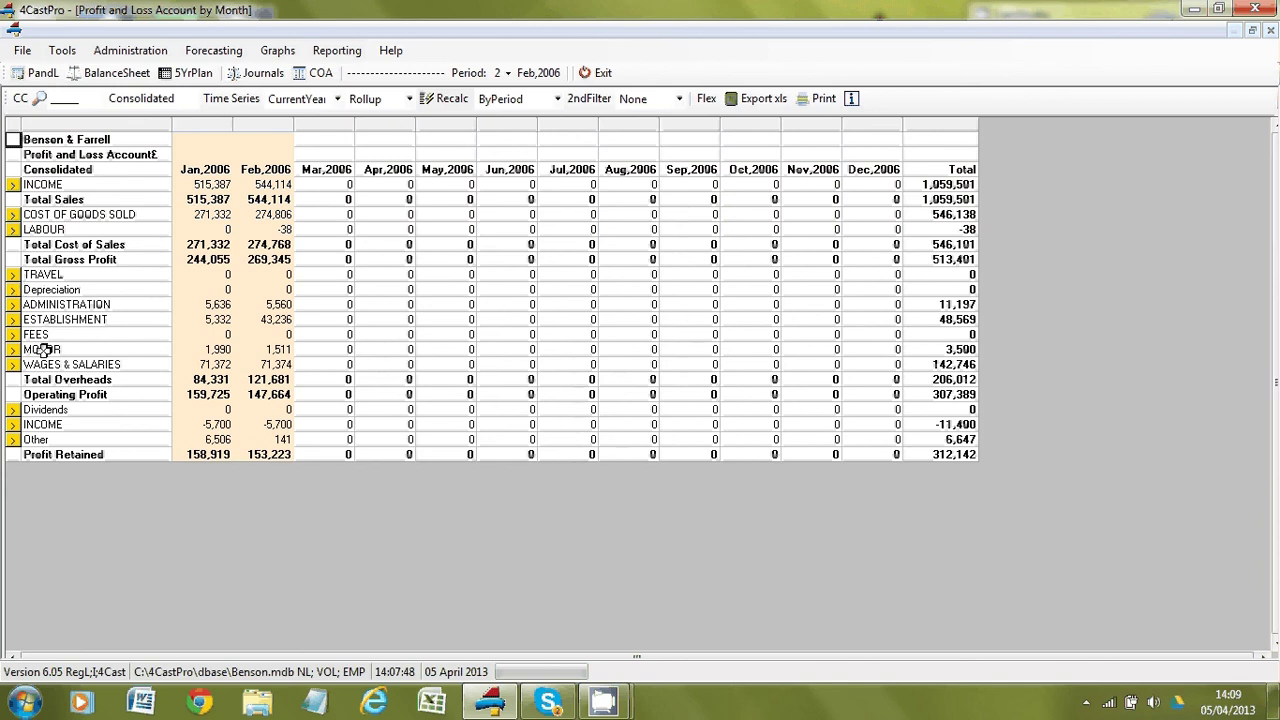
pyautogui.click(314, 72)
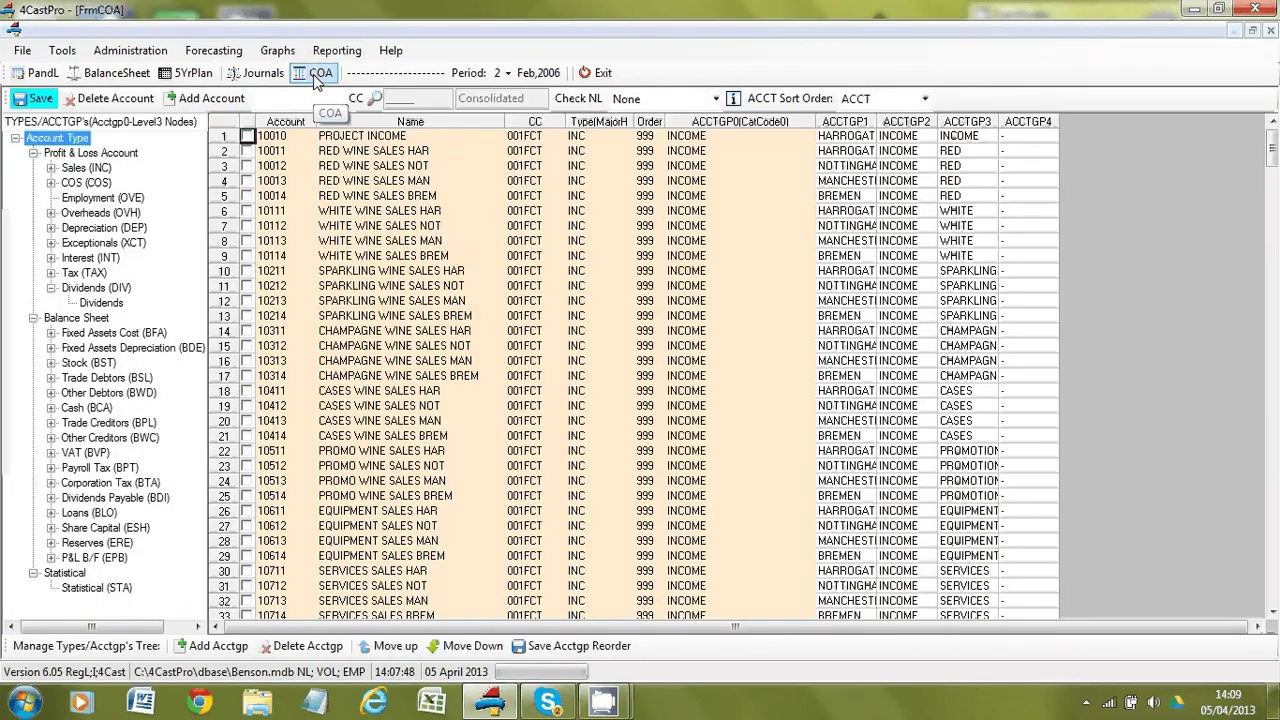
pyautogui.click(52, 169)
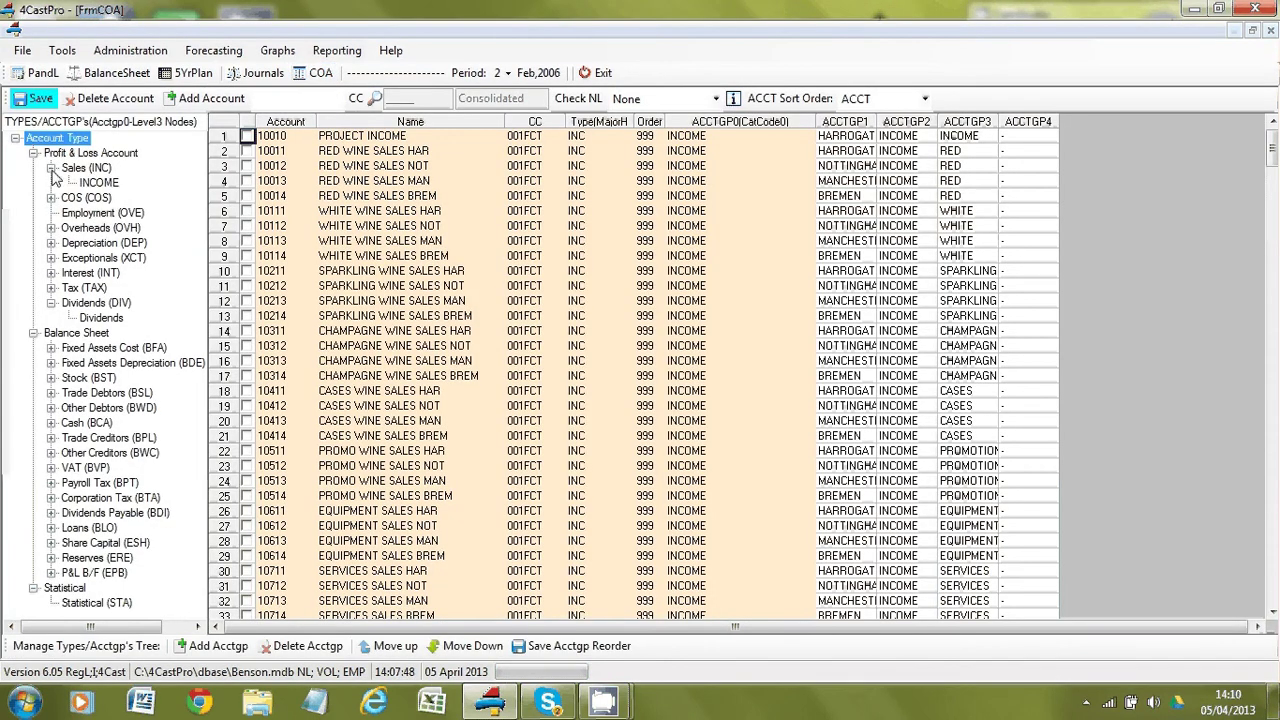
pyautogui.click(51, 228)
pyautogui.moveTo(96, 302); pyautogui.dragTo(108, 258)
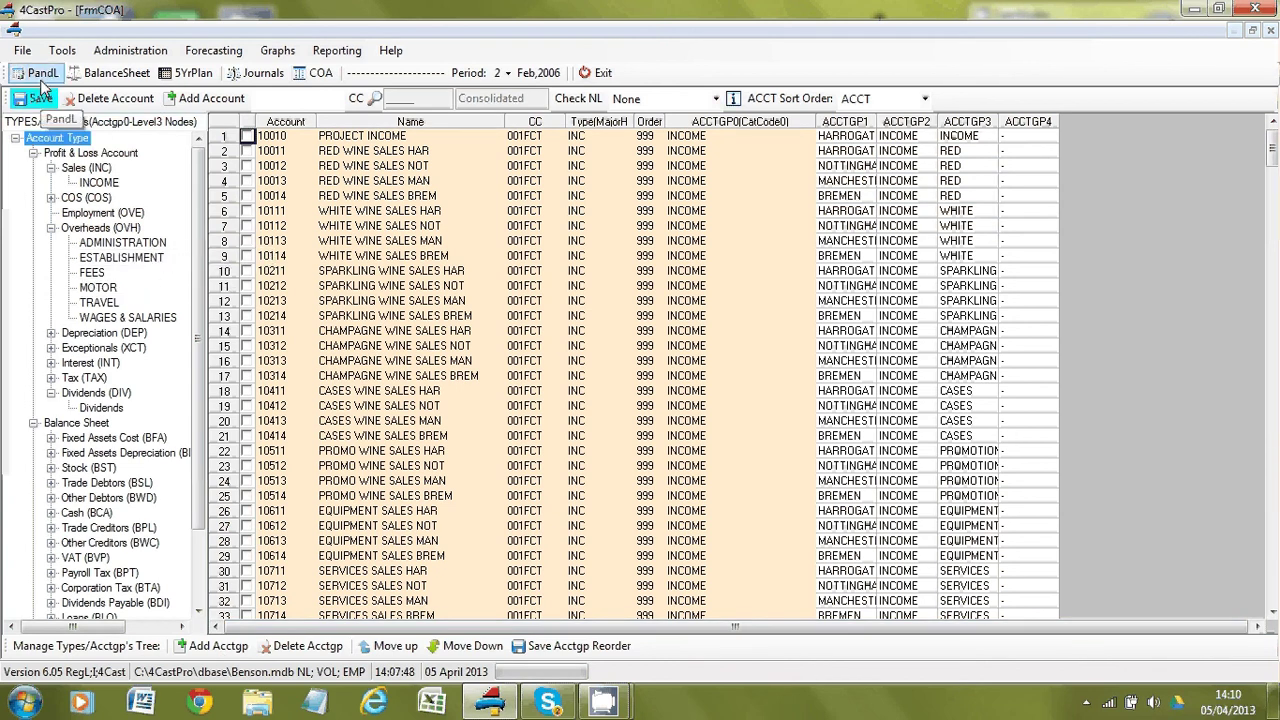
# Recalculate the monthly Balance Sheet and inspect the January P&L Current Yr and Financed By figures.
pyautogui.click(92, 79)
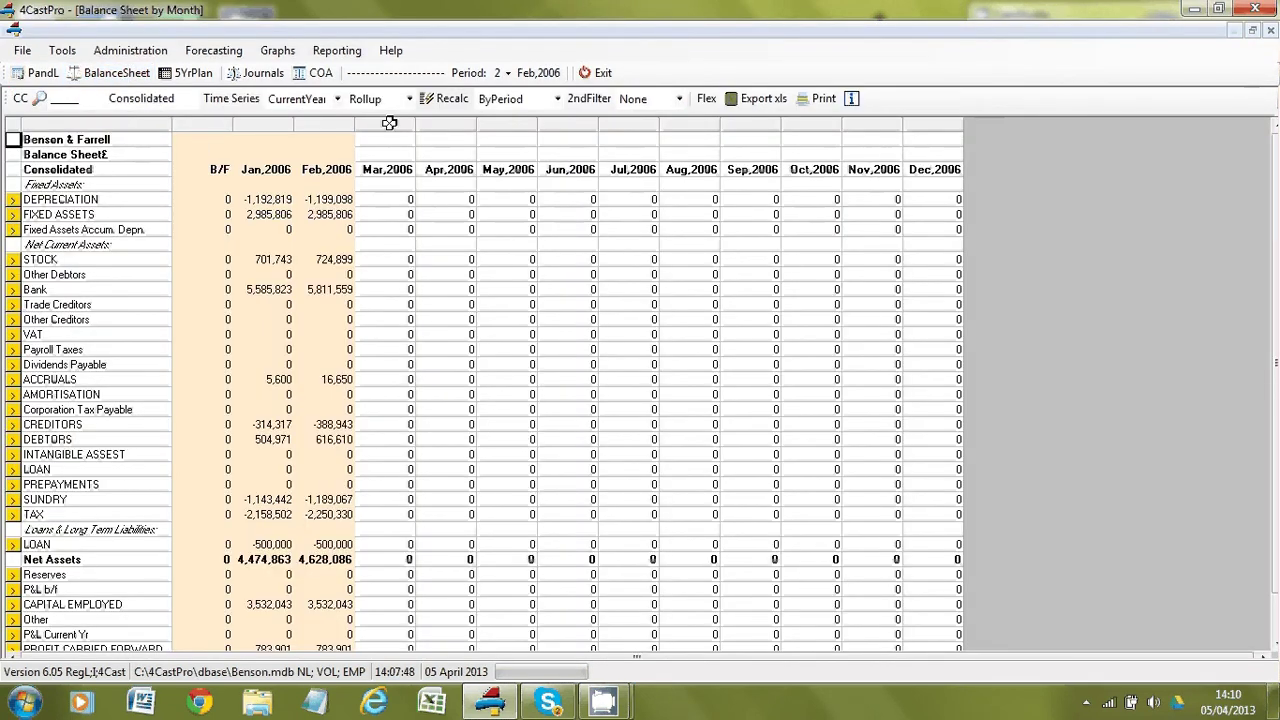
pyautogui.click(446, 100)
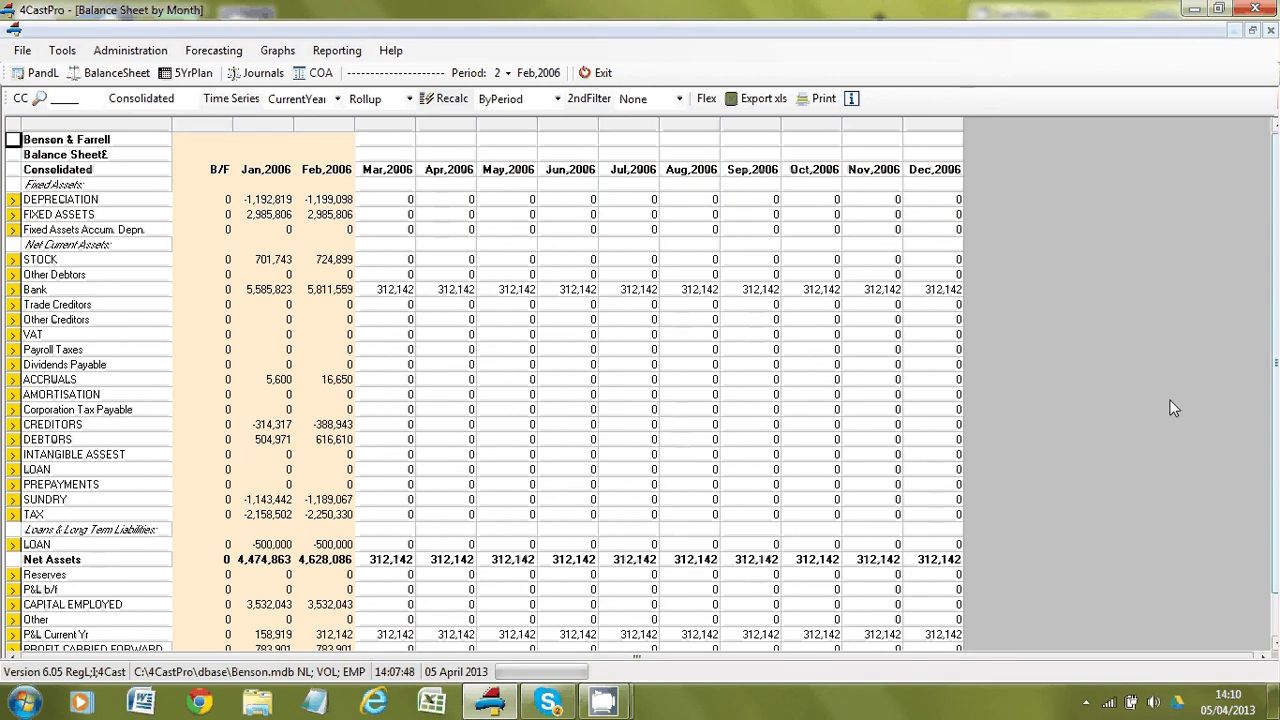
pyautogui.click(248, 634)
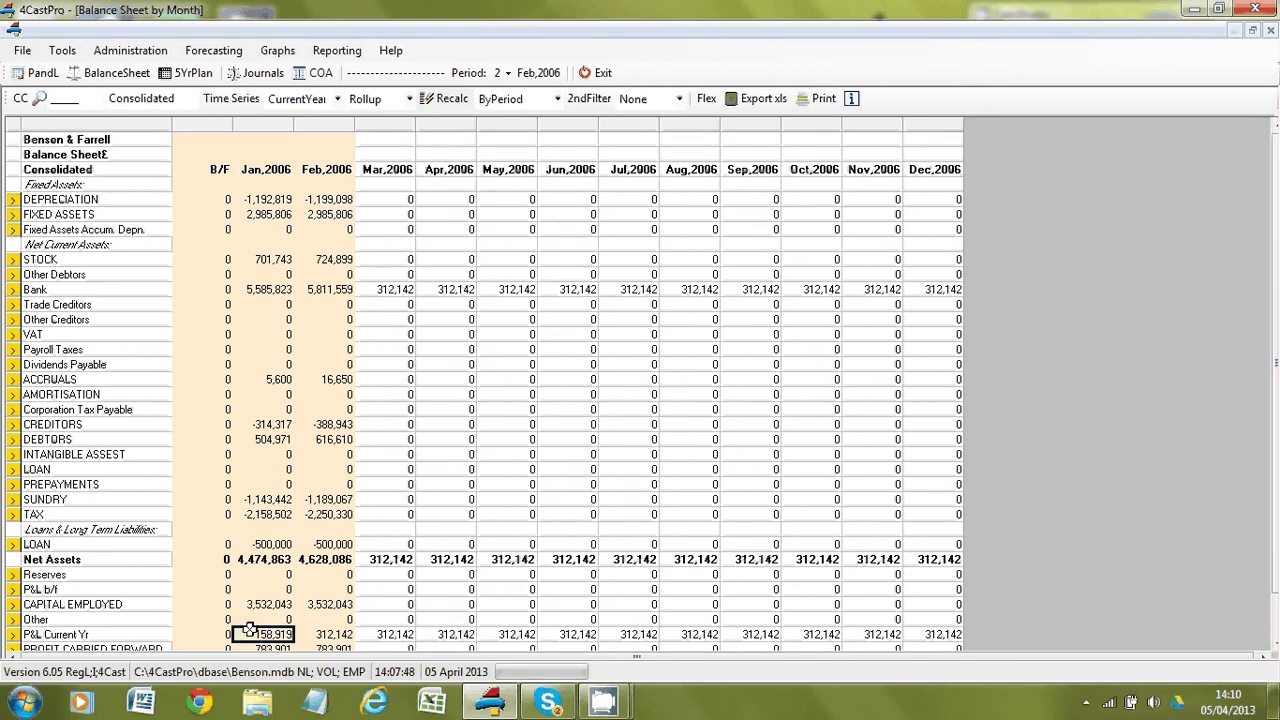
pyautogui.press('Down')
pyautogui.press('Down')
pyautogui.scroll(-1, 242, 630)
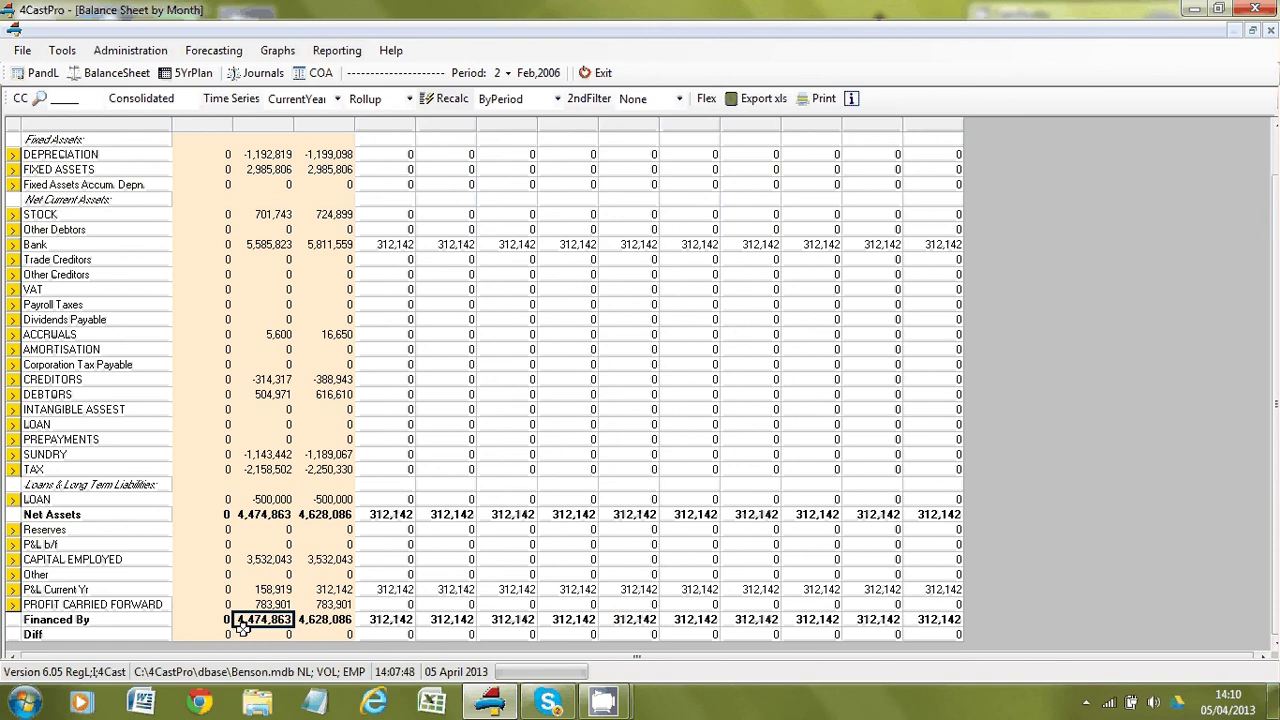
# Check the LOAN, Net Assets and Capital Employed totals, then close 4CastPro.
pyautogui.press('Up')
pyautogui.press('Up')
pyautogui.press('Up')
pyautogui.press('Up')
pyautogui.press('Up')
pyautogui.press('Up')
pyautogui.press('Up')
pyautogui.press('Up')
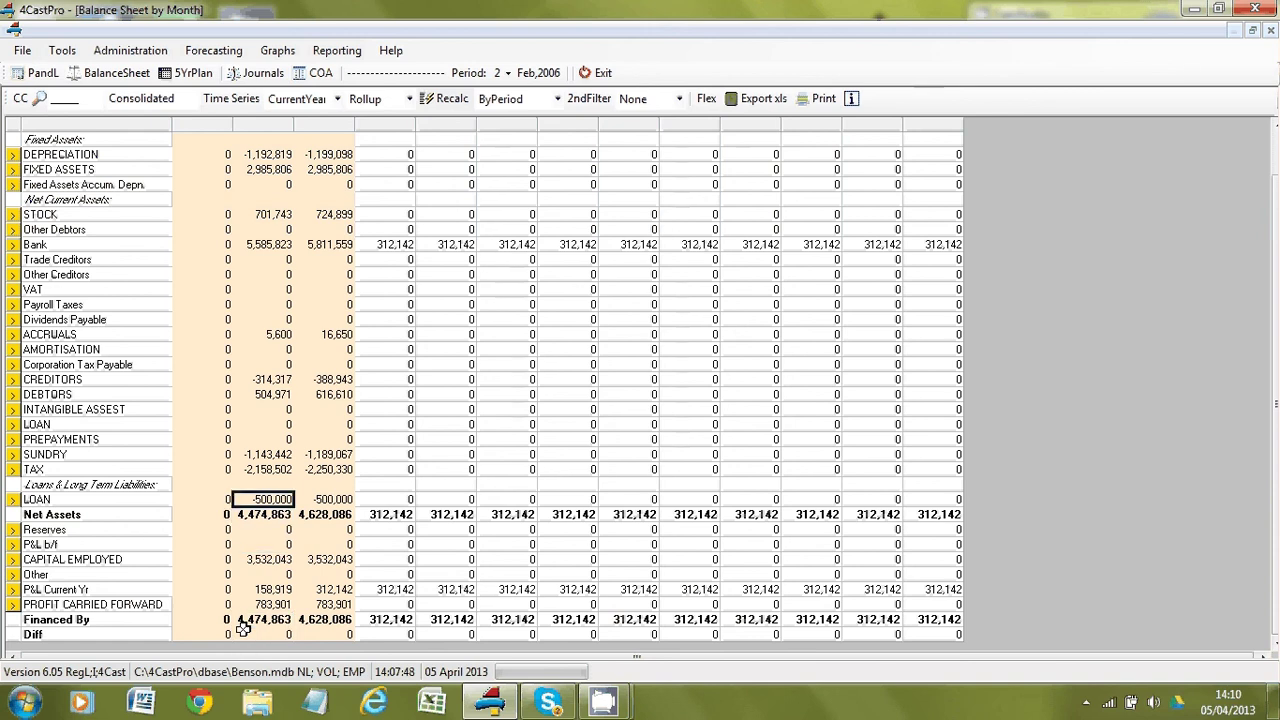
pyautogui.press('Down')
pyautogui.press('Down')
pyautogui.press('Down')
pyautogui.press('Down')
pyautogui.press('Down')
pyautogui.press('Down')
pyautogui.press('Up')
pyautogui.press('Up')
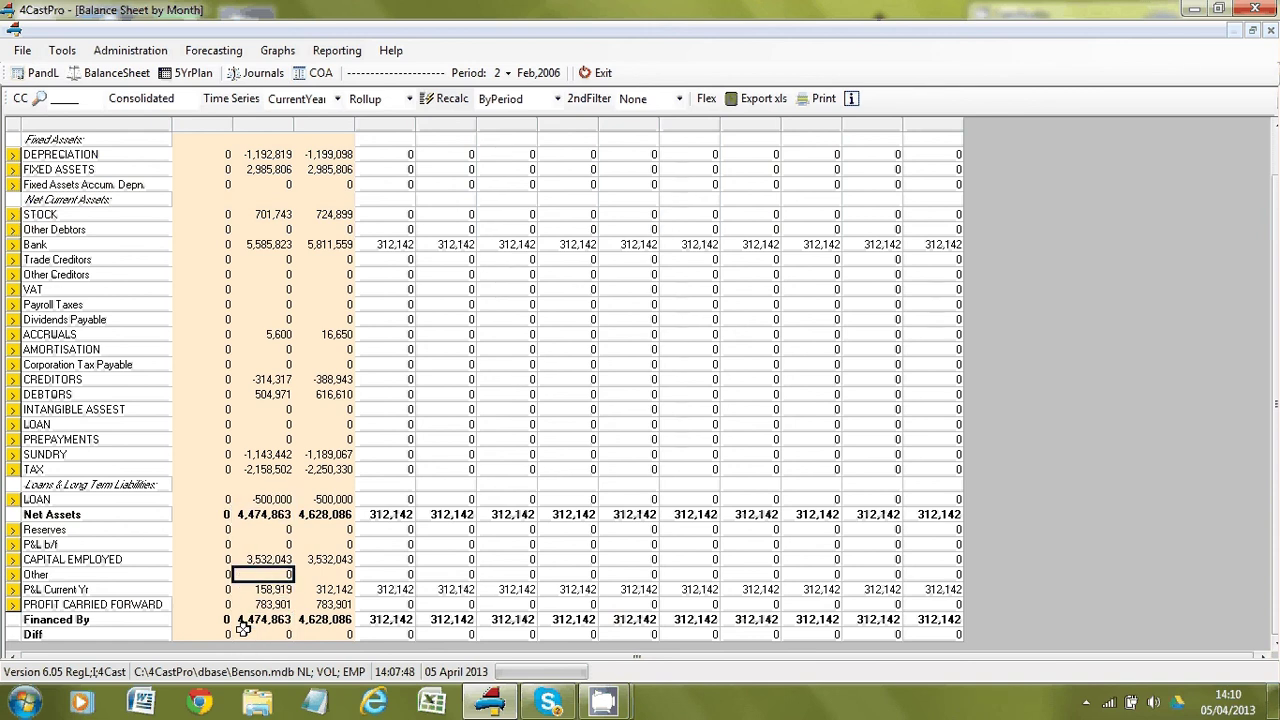
pyautogui.press('Up')
pyautogui.press('Up')
pyautogui.press('Up')
pyautogui.press('Up')
pyautogui.press('Up')
pyautogui.press('Up')
pyautogui.press('Up')
pyautogui.press('Up')
pyautogui.press('Up')
pyautogui.press('Up')
pyautogui.press('Up')
pyautogui.press('Up')
pyautogui.press('Up')
pyautogui.press('Up')
pyautogui.press('Up')
pyautogui.press('Up')
pyautogui.press('Up')
pyautogui.press('Up')
pyautogui.press('Up')
pyautogui.press('Up')
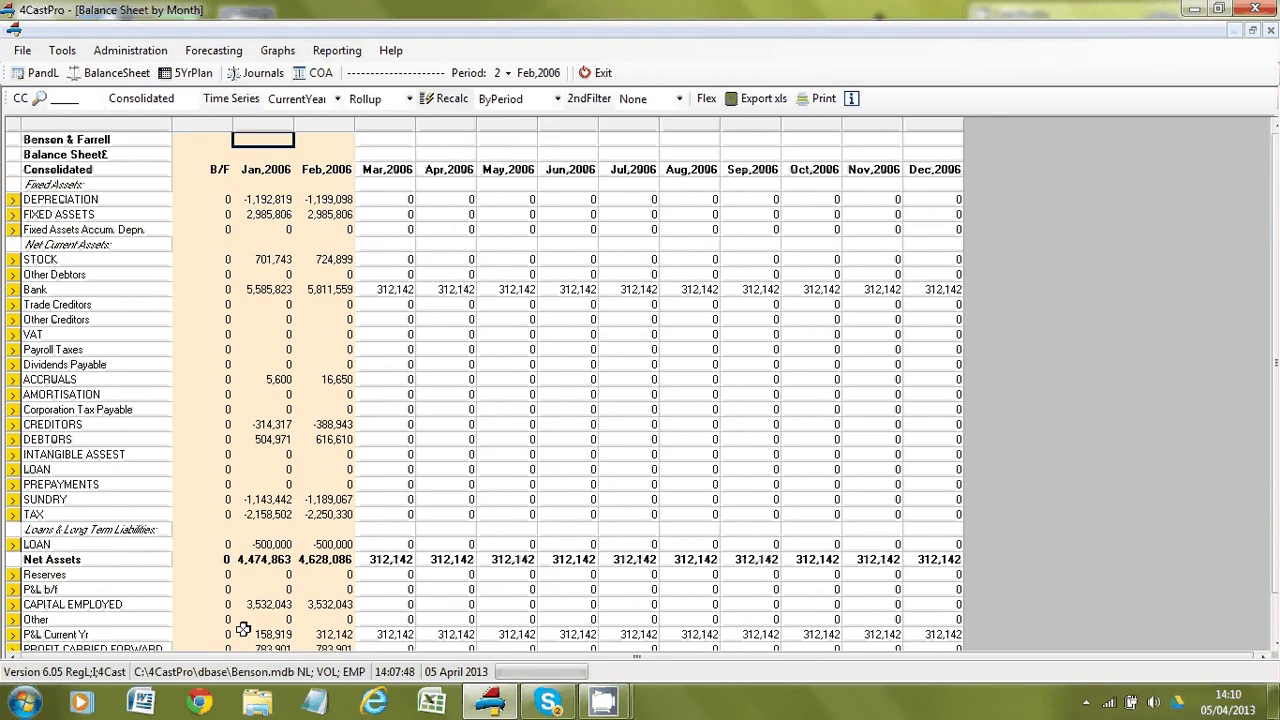
pyautogui.press('Down')
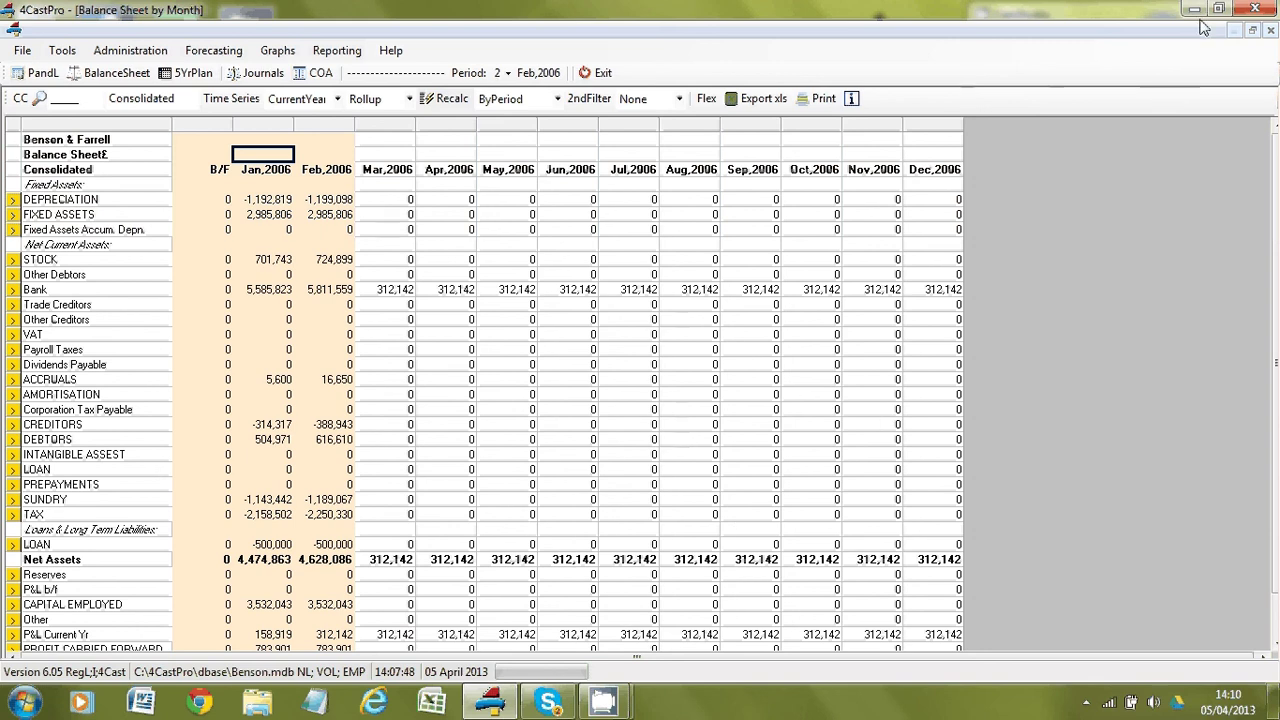
pyautogui.click(1252, 10)
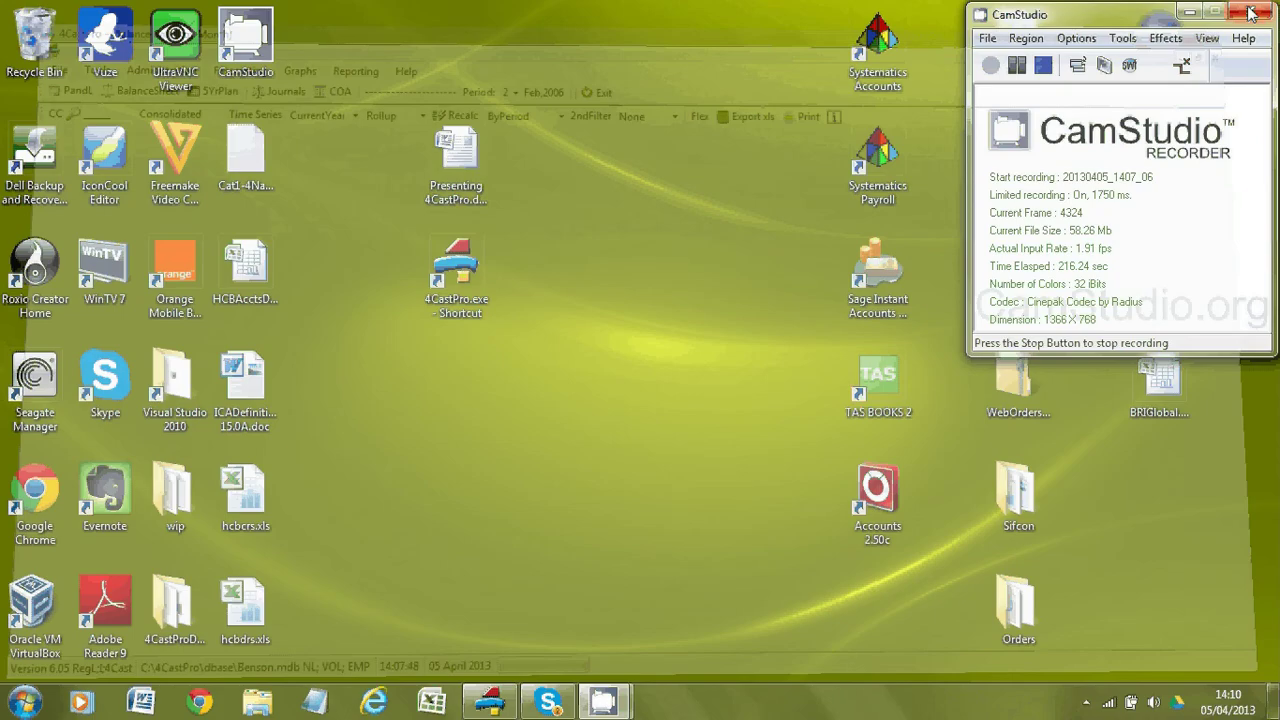